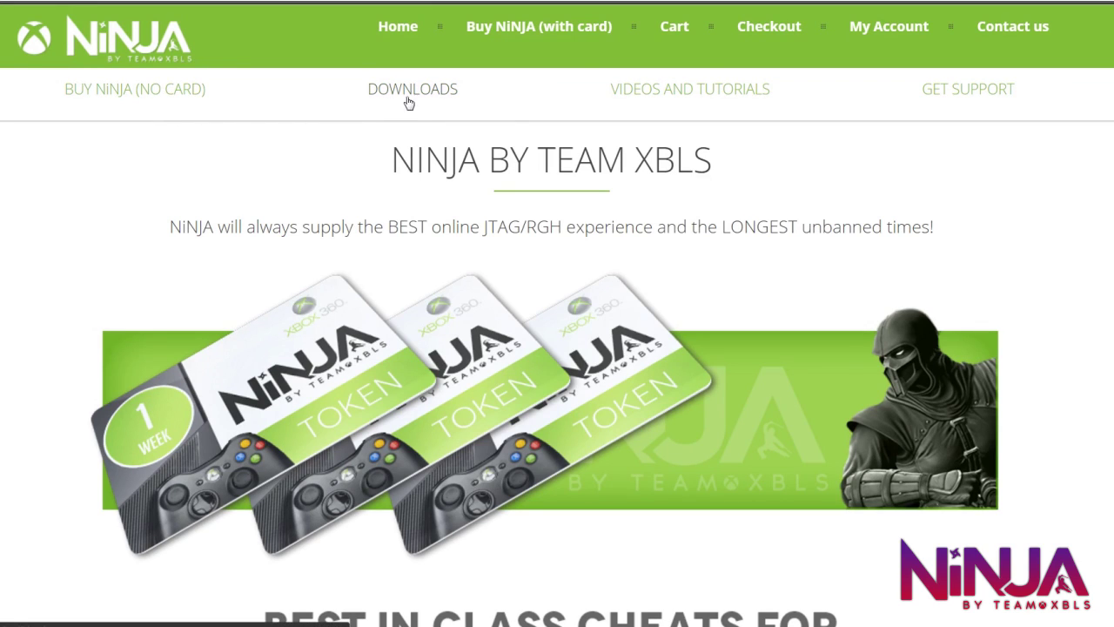
Go to the DOWNLOADS section of the NiNJA by Team XBLS site.
left_click(391, 92)
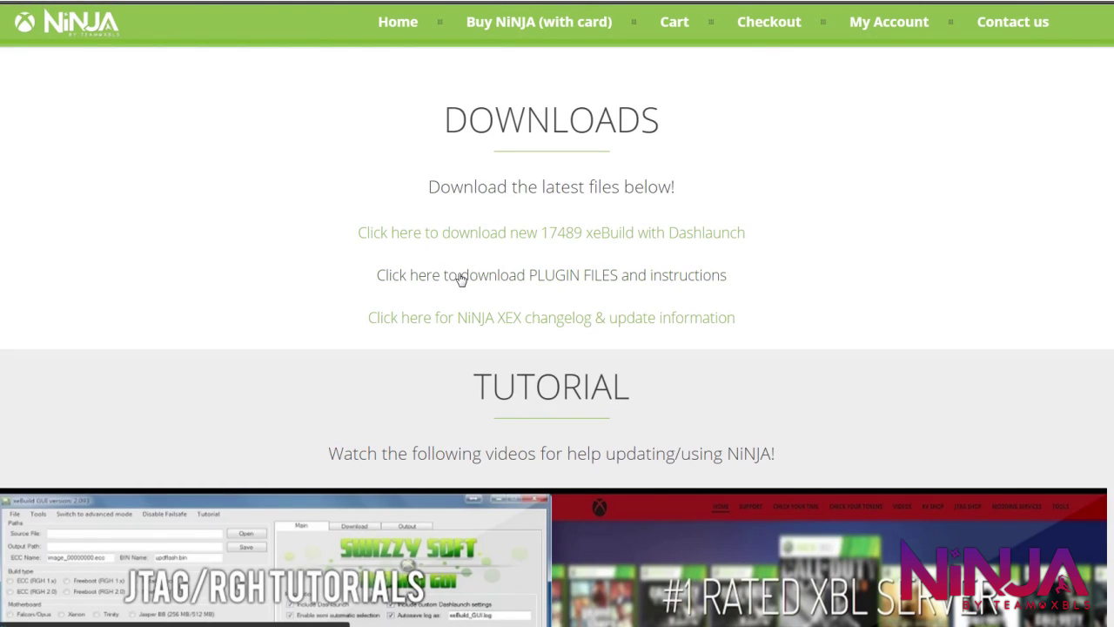
Download the PLUGIN FILES archive, files (2).rar, and open its rebuild folder in WinRAR.
left_click(525, 281)
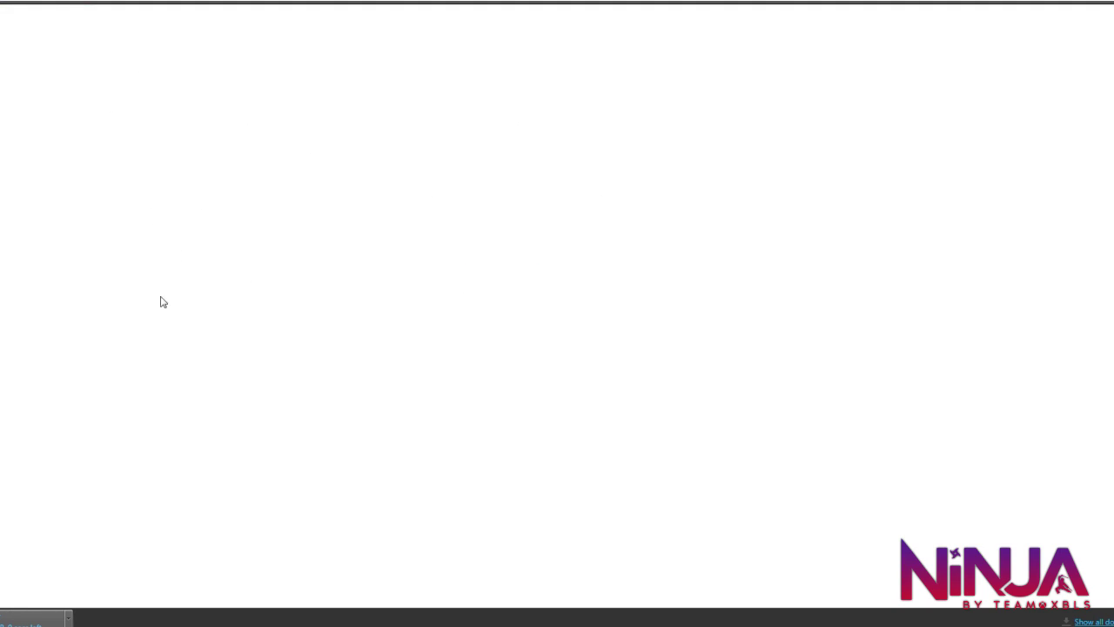
left_click(32, 618)
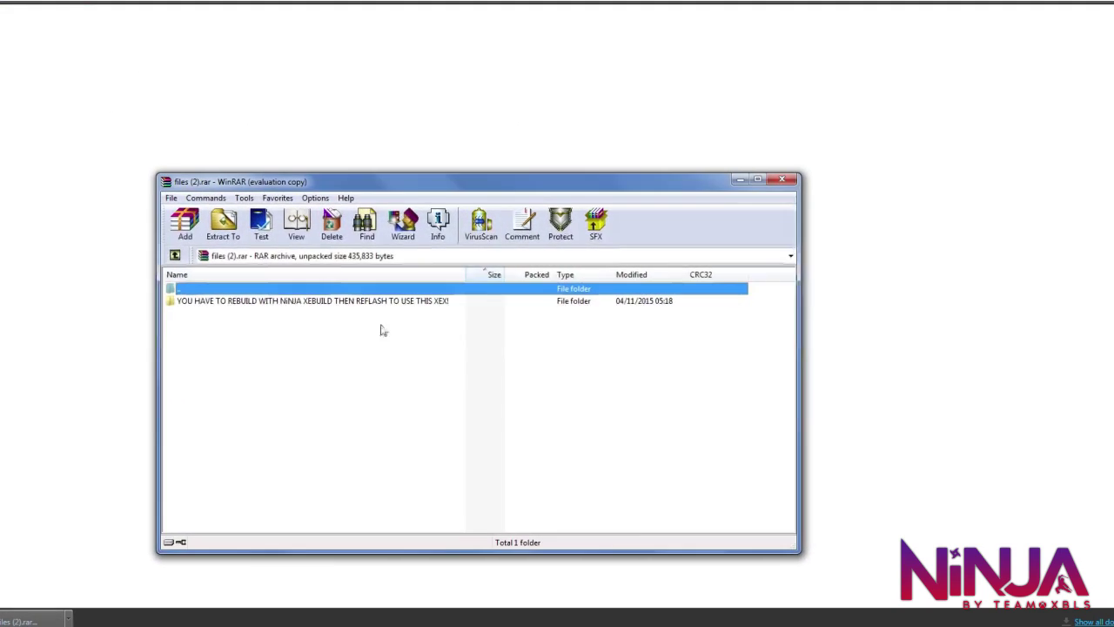
double_click(272, 305)
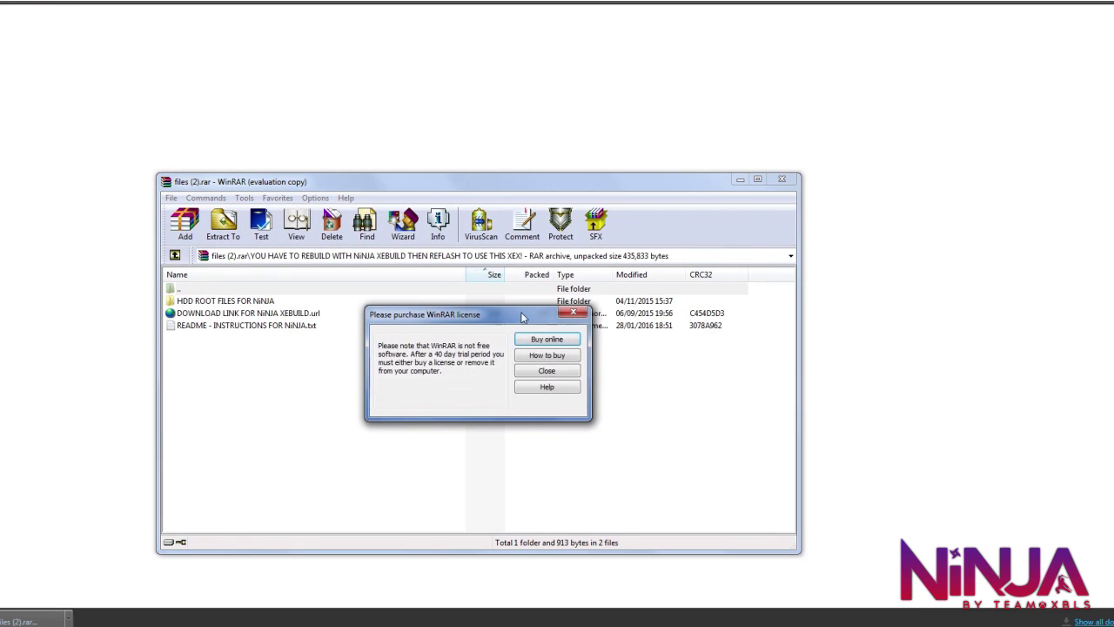
key("Escape")
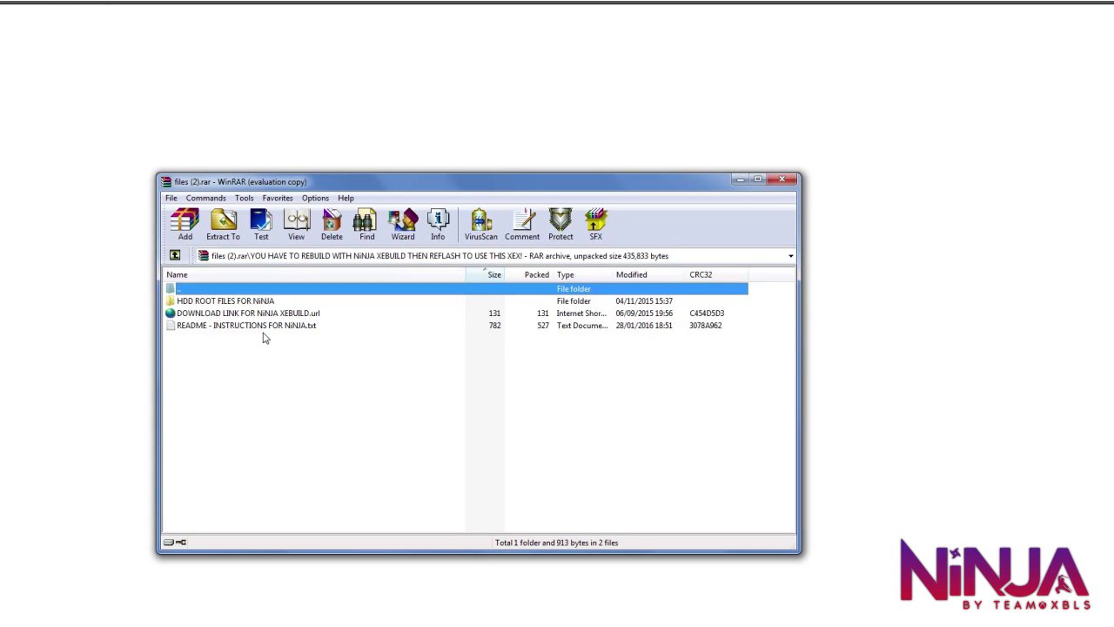
Close WinRAR and open the HDD ROOT FILES FOR NiNJA folder on the desktop.
left_click(783, 181)
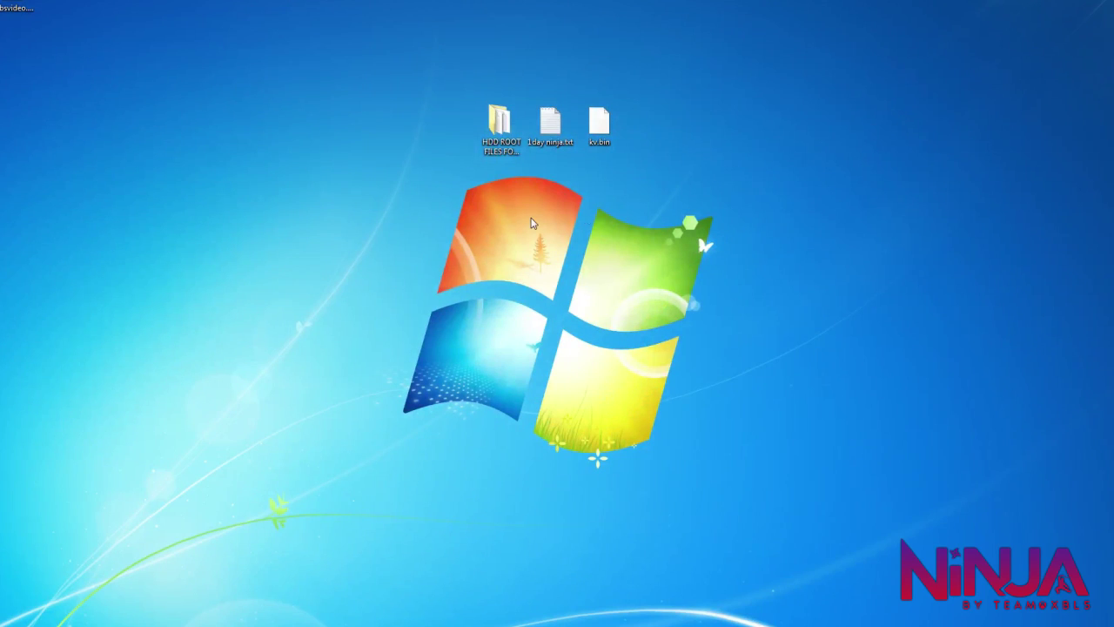
double_click(499, 126)
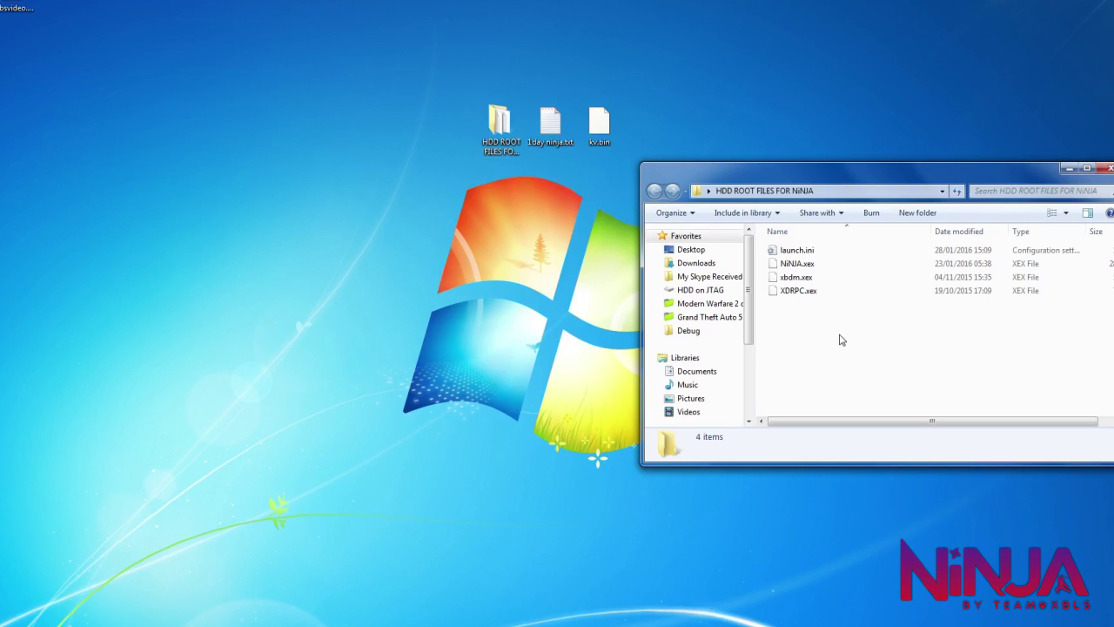
Open Removable Disk (F:) in a new Explorer window beside the source folder.
key("super")
left_click(315, 258)
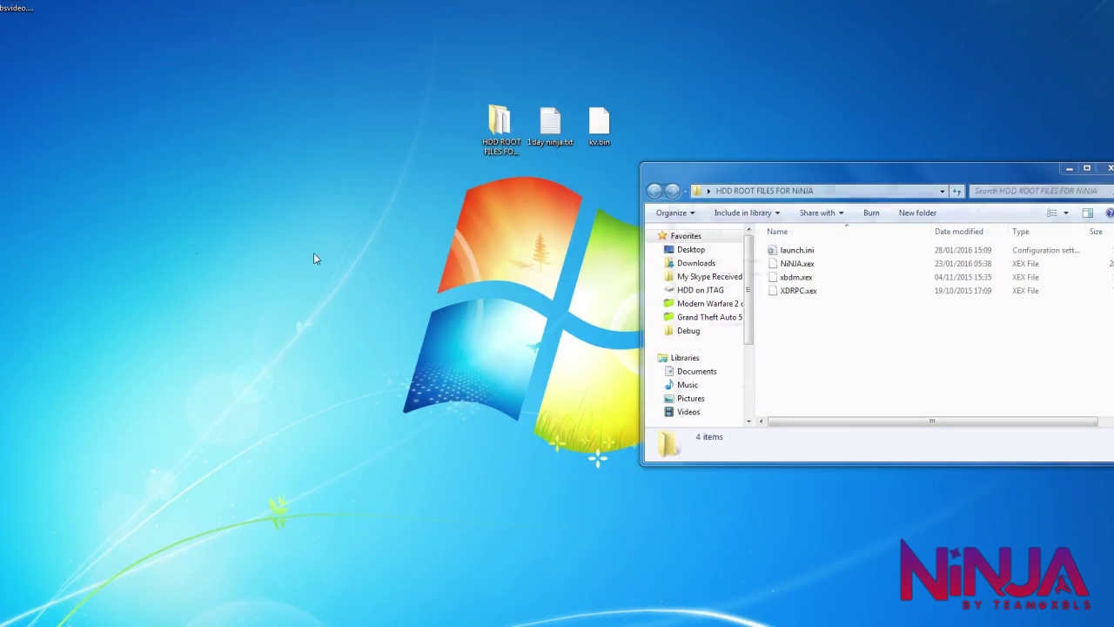
key("super+e")
double_click(1001, 329)
left_click_drag(802, 193, 220, 239)
Copy launch.ini, NiNJA.xex, xbdm.xex and XDRPC.xex onto F:, resolving name conflicts, then close the window.
left_click_drag(844, 371, 820, 201)
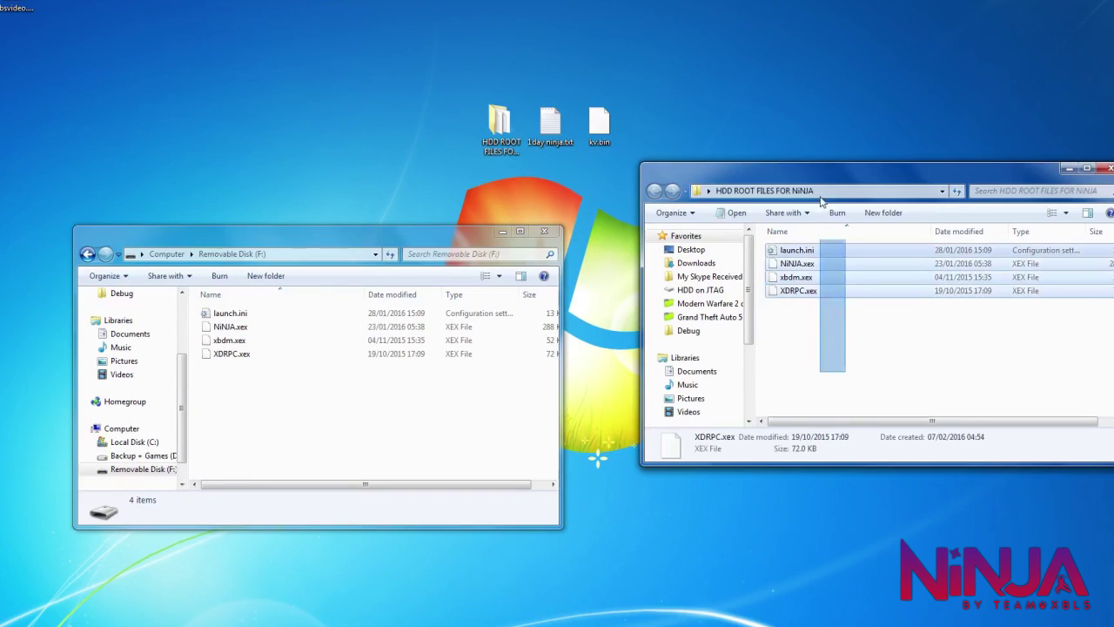
left_click_drag(796, 276, 261, 418)
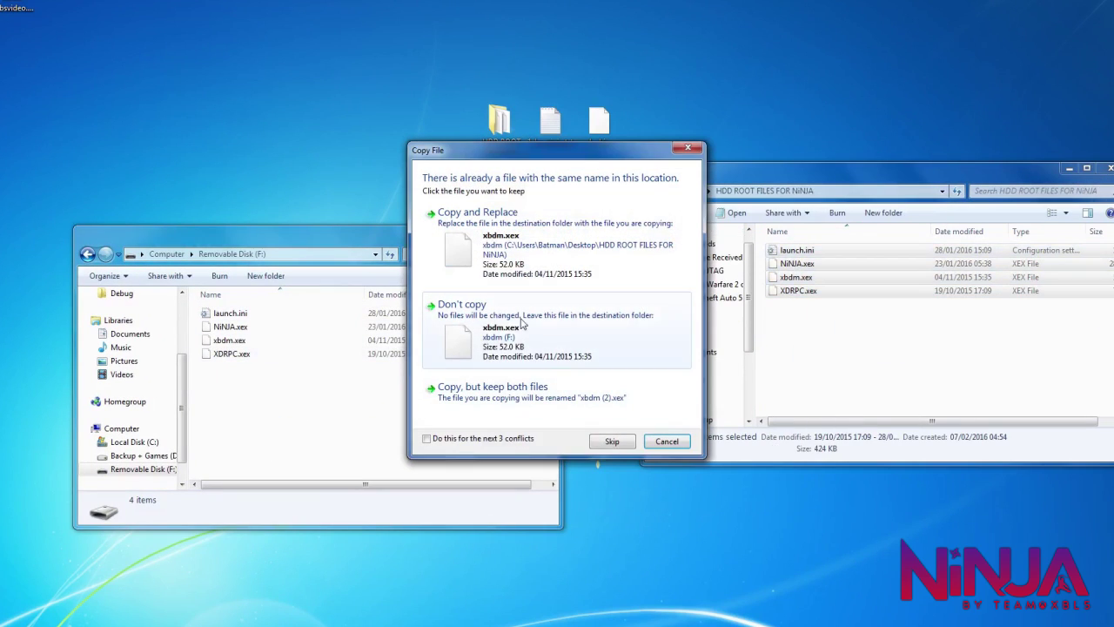
left_click(574, 235)
left_click(578, 236)
left_click(581, 237)
left_click(572, 244)
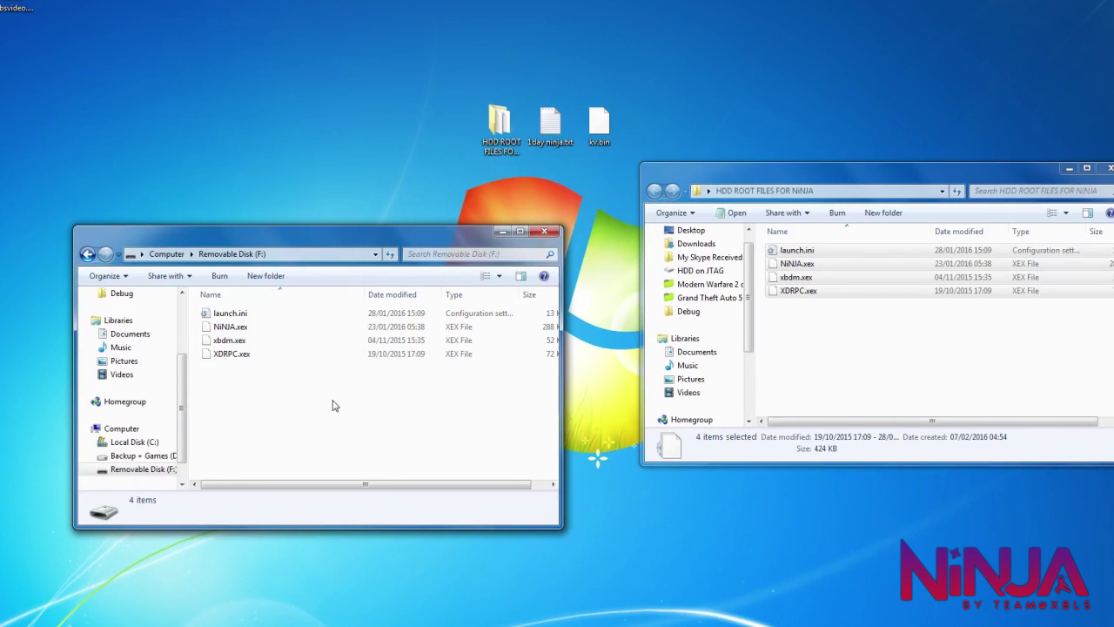
left_click(543, 231)
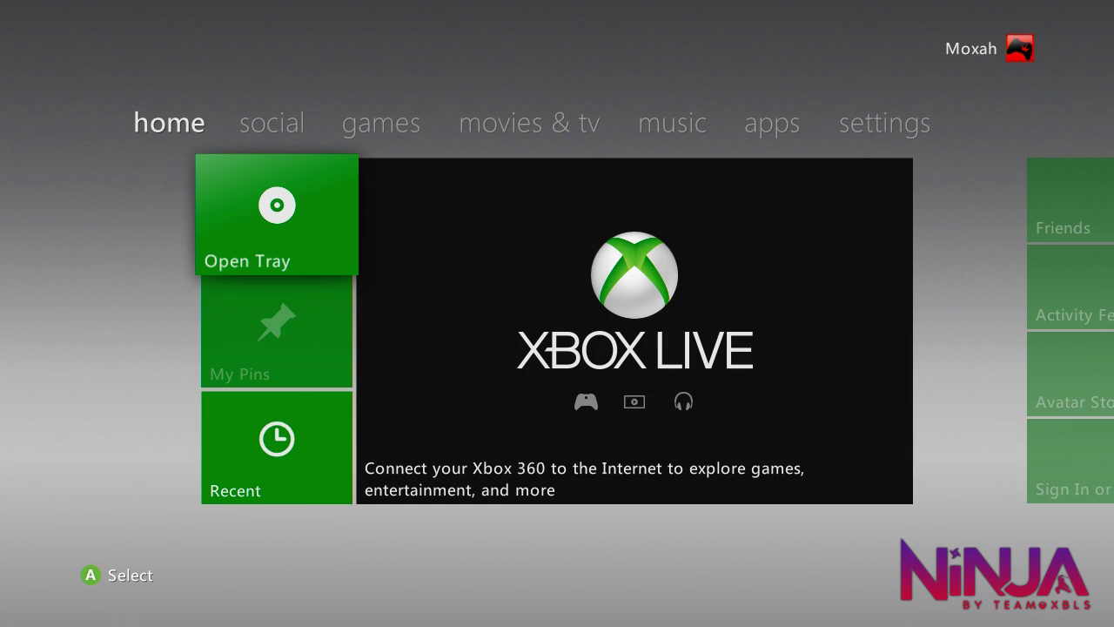
Launch XeXMenu 1.1 from the dashboard's Recent titles list.
key("Down")
key("Down")
key("Return")
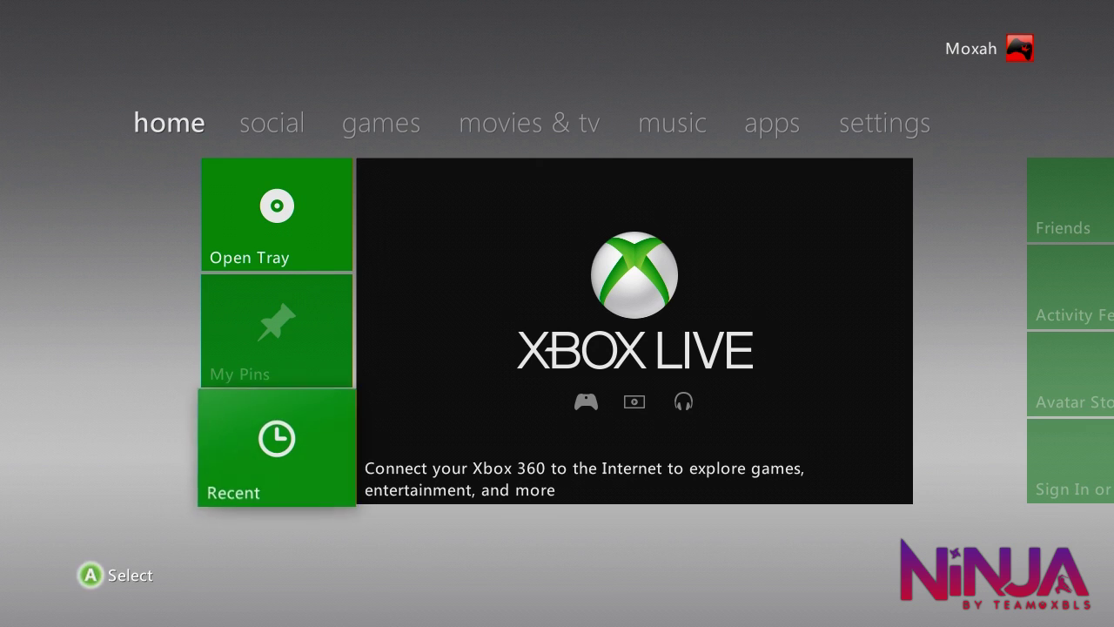
key("Right")
key("Right")
key("Right")
key("Right")
key("Right")
key("Right")
key("Right")
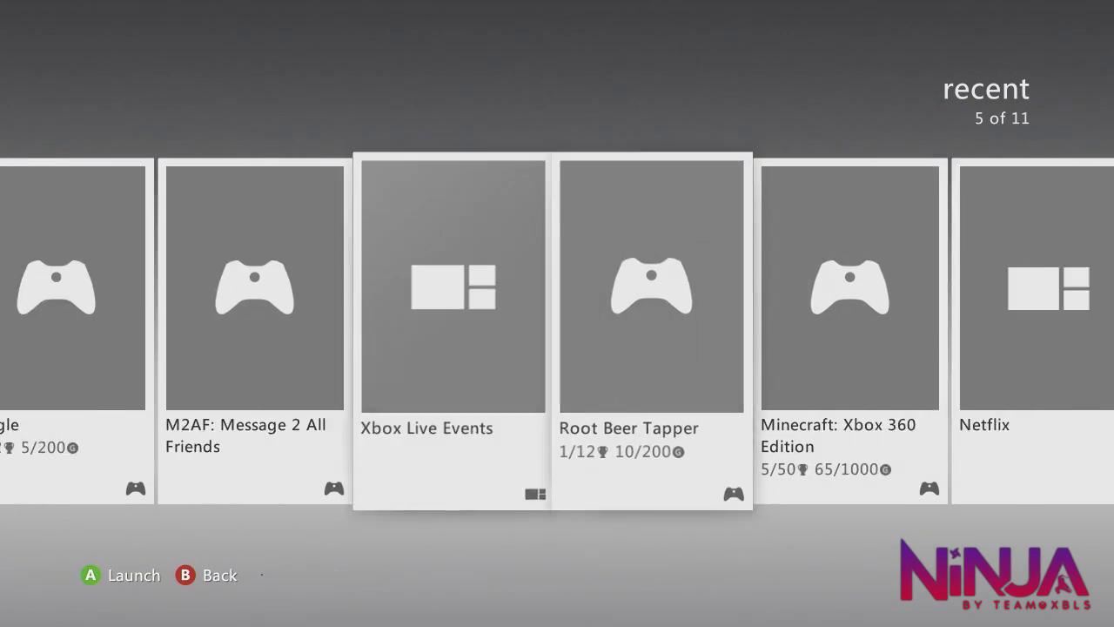
key("Right")
key("Right")
key("Left")
key("Return")
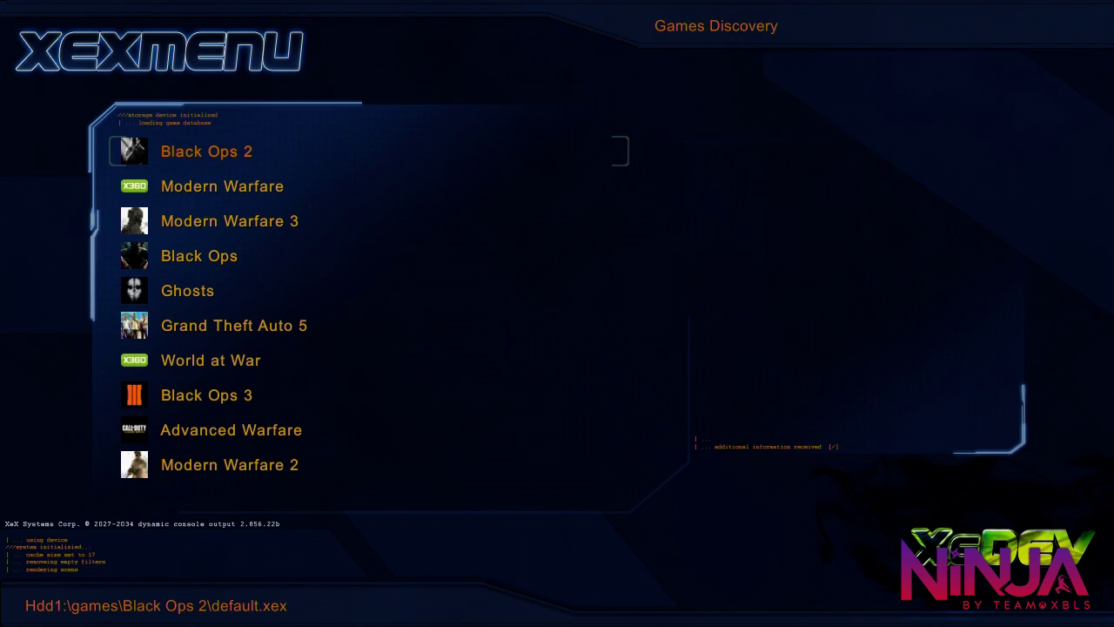
Switch XeXMenu to the Usb0 device and open the Copy/Cut/Paste operations menu.
key("Right")
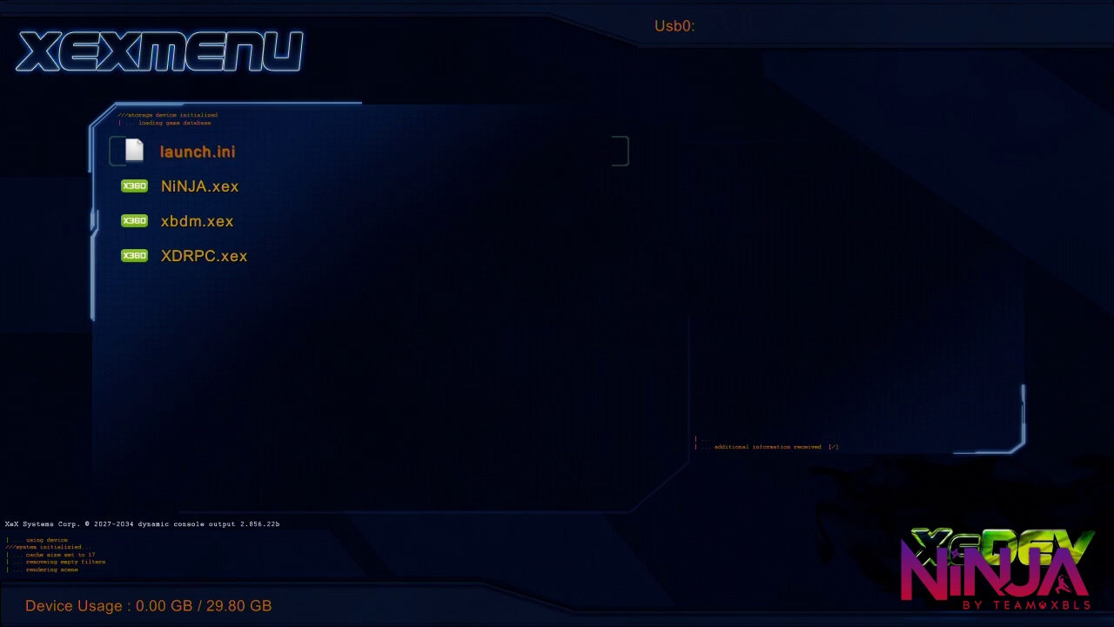
key("Right")
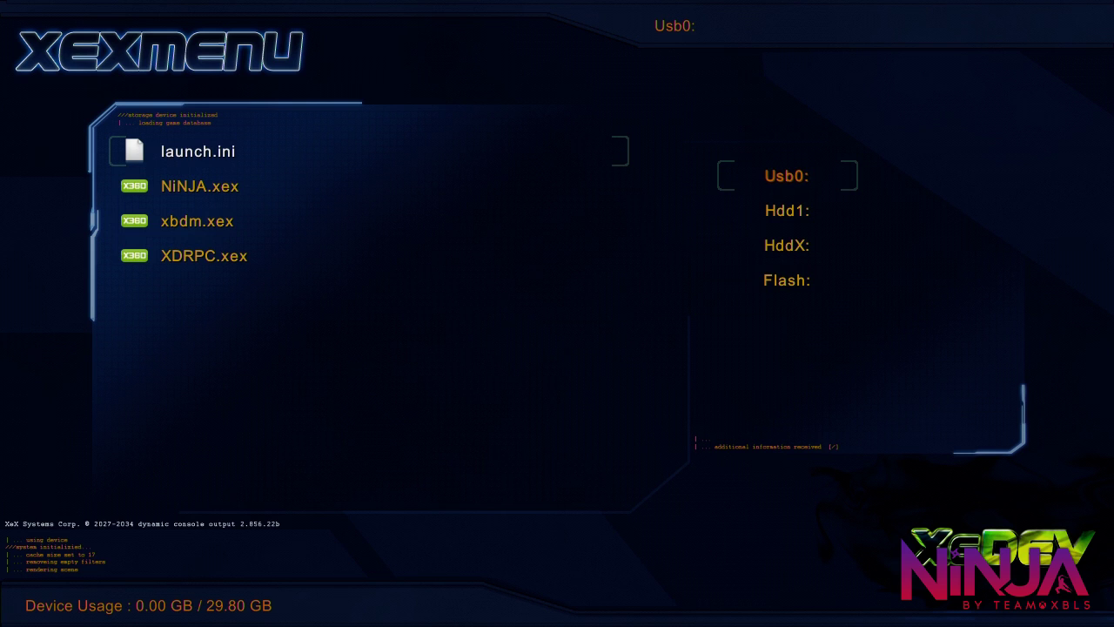
key("Escape")
key("y")
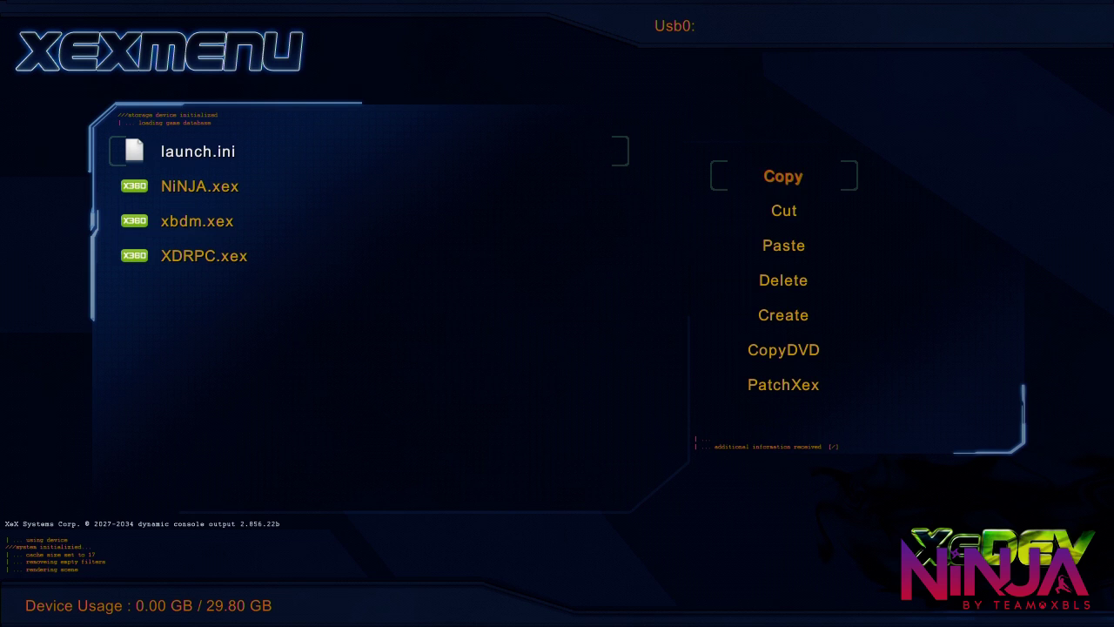
Browse to the Hdd1 hard drive, then return to the Usb0 file list.
key("Escape")
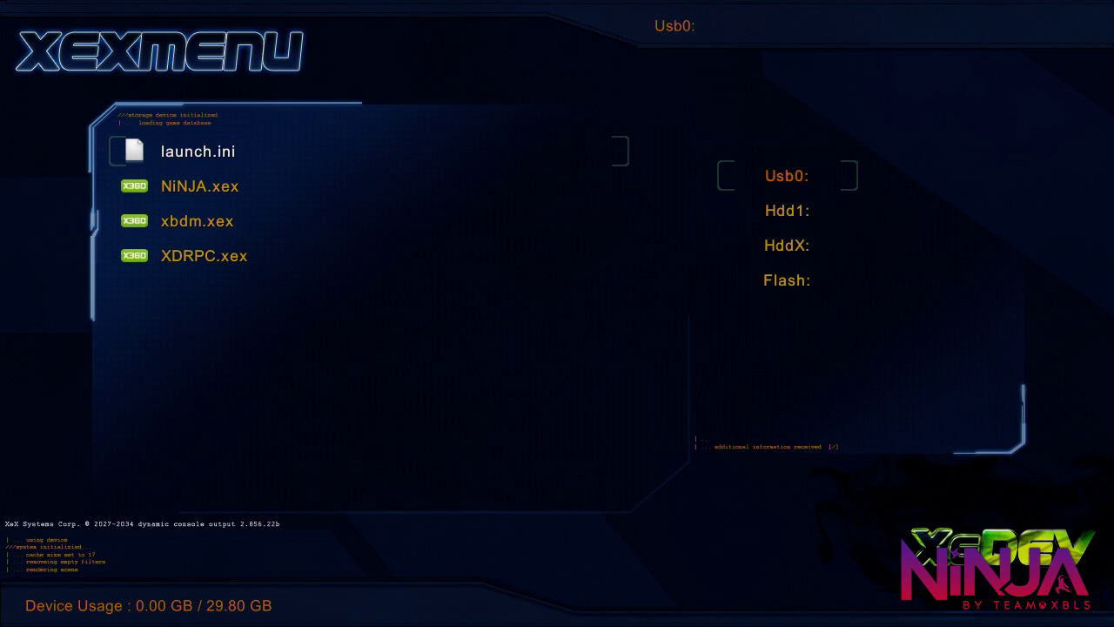
key("Down")
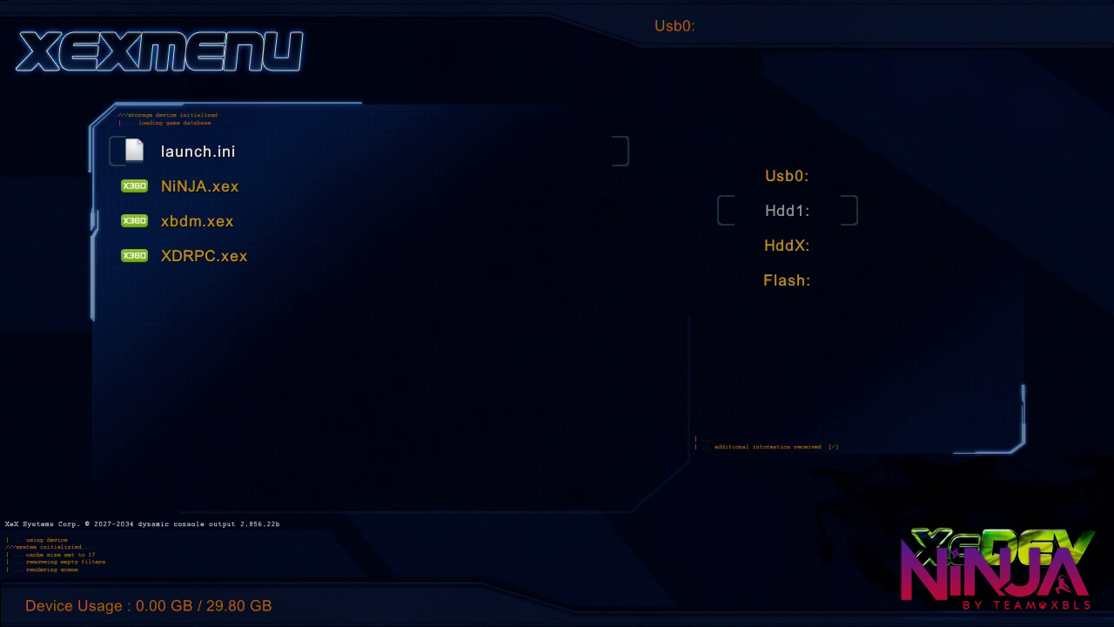
key("Return")
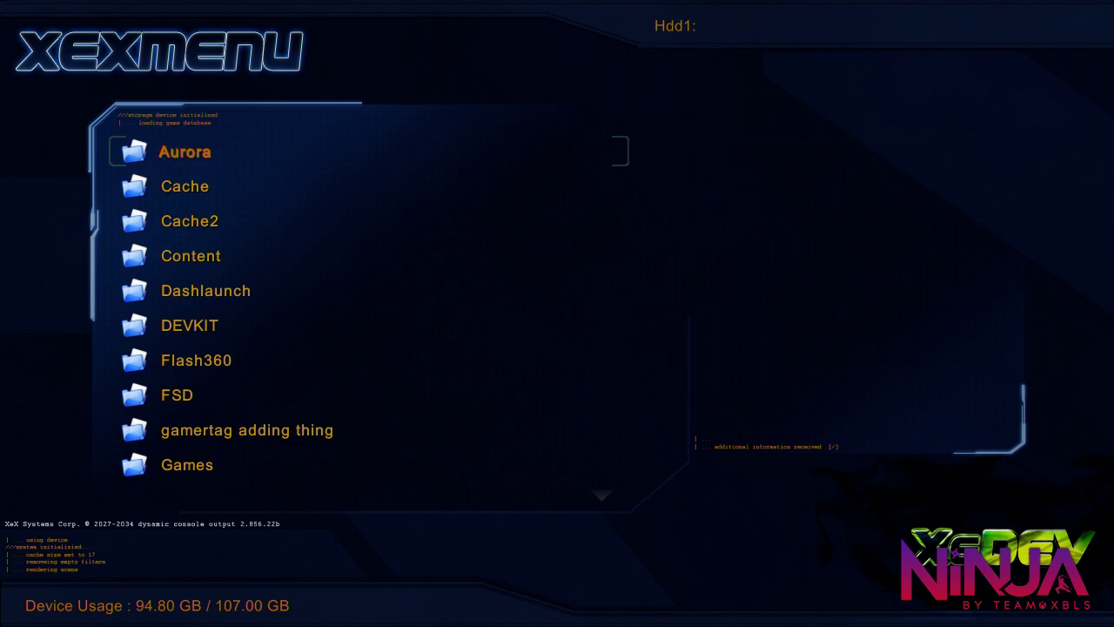
key("Escape")
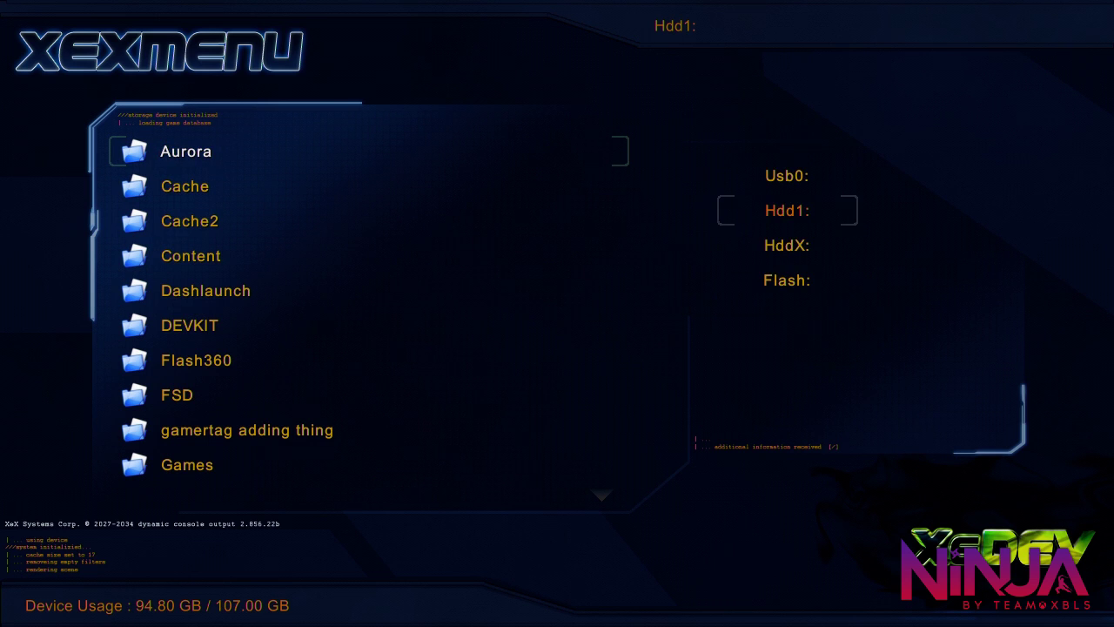
key("Return")
Copy launch.ini from Usb0 and paste it onto the Hdd1 root.
key("y")
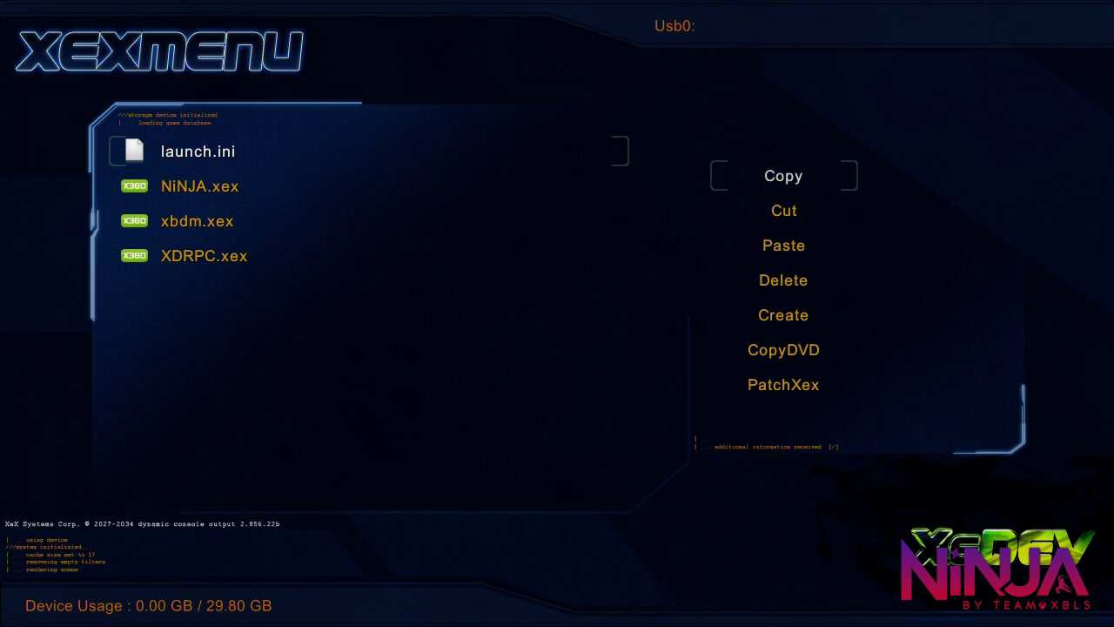
key("Return")
key("Escape")
key("Down")
key("Return")
key("y")
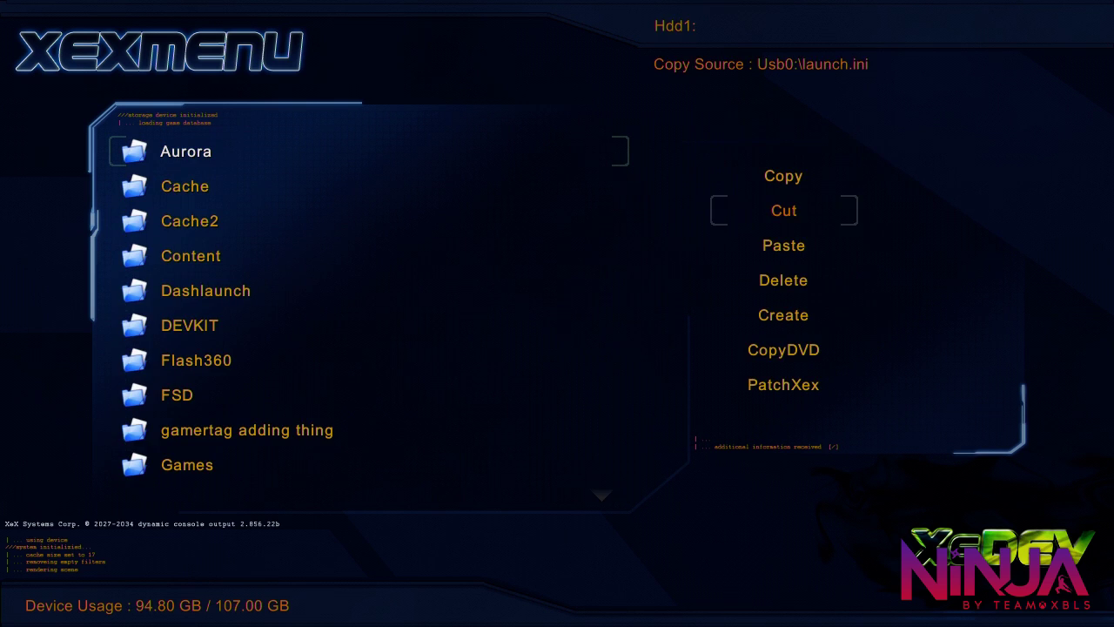
key("Down")
key("Return")
key("Escape")
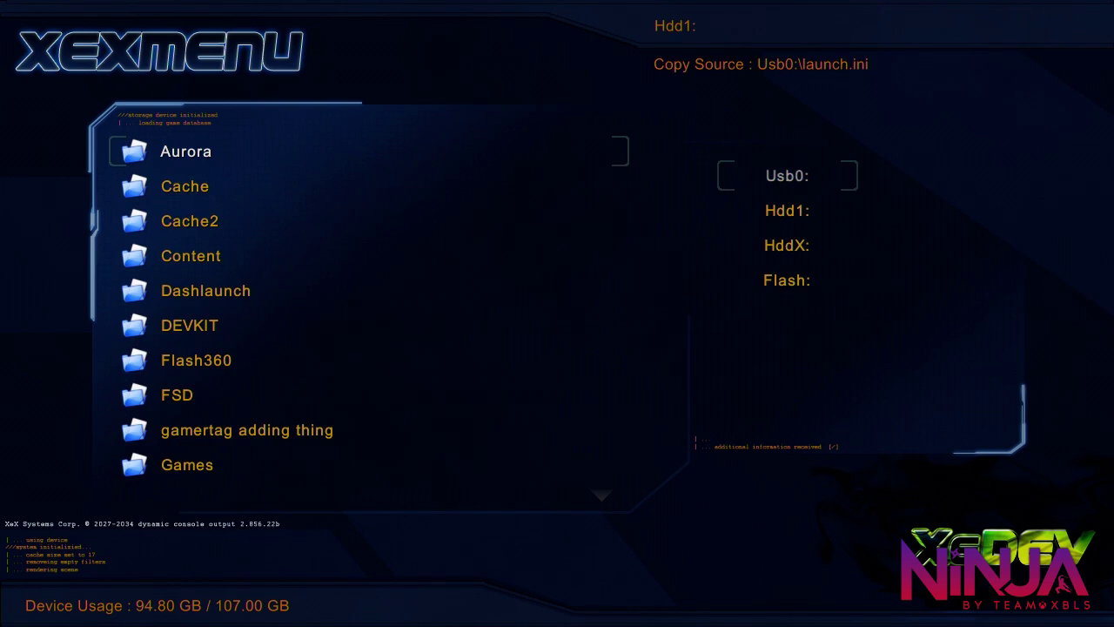
Copy NiNJA.xex from Usb0 and paste it onto Hdd1.
key("Return")
key("Down")
key("Down")
key("Up")
key("y")
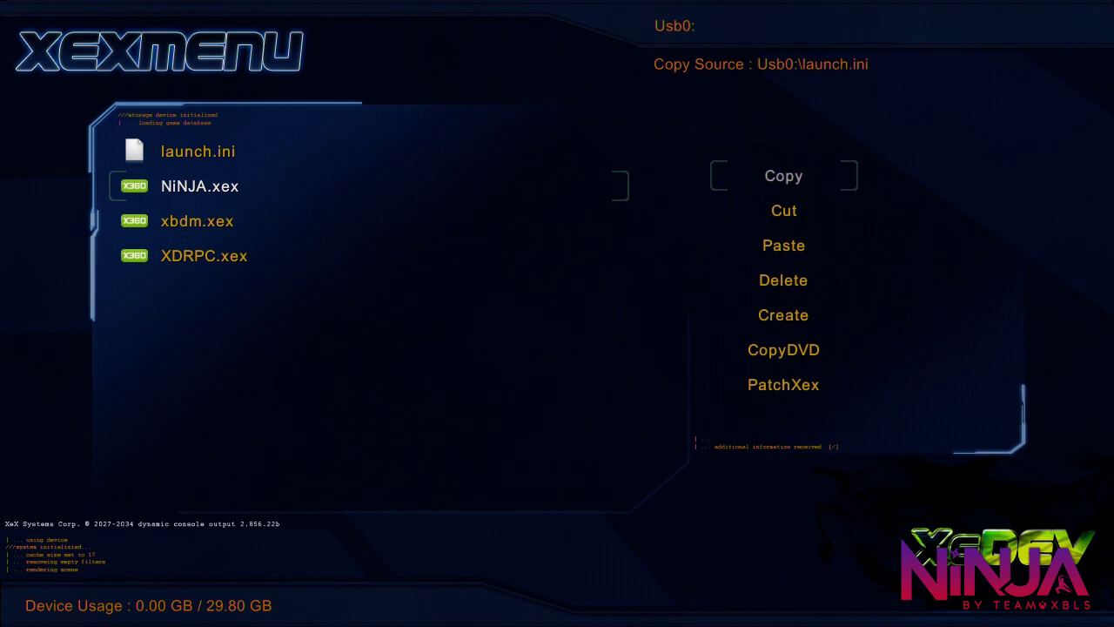
key("Return")
key("Escape")
key("Down")
key("Return")
key("y")
key("Down")
key("Down")
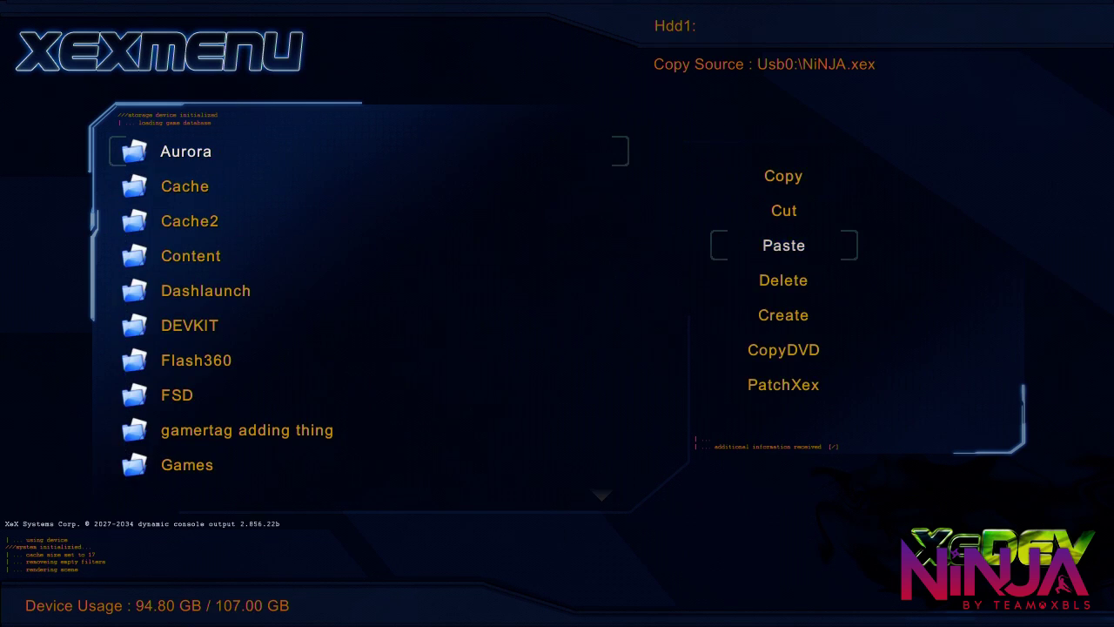
key("Return")
key("Escape")
key("Return")
Copy xbdm.xex from Usb0 and paste it onto Hdd1.
key("Down")
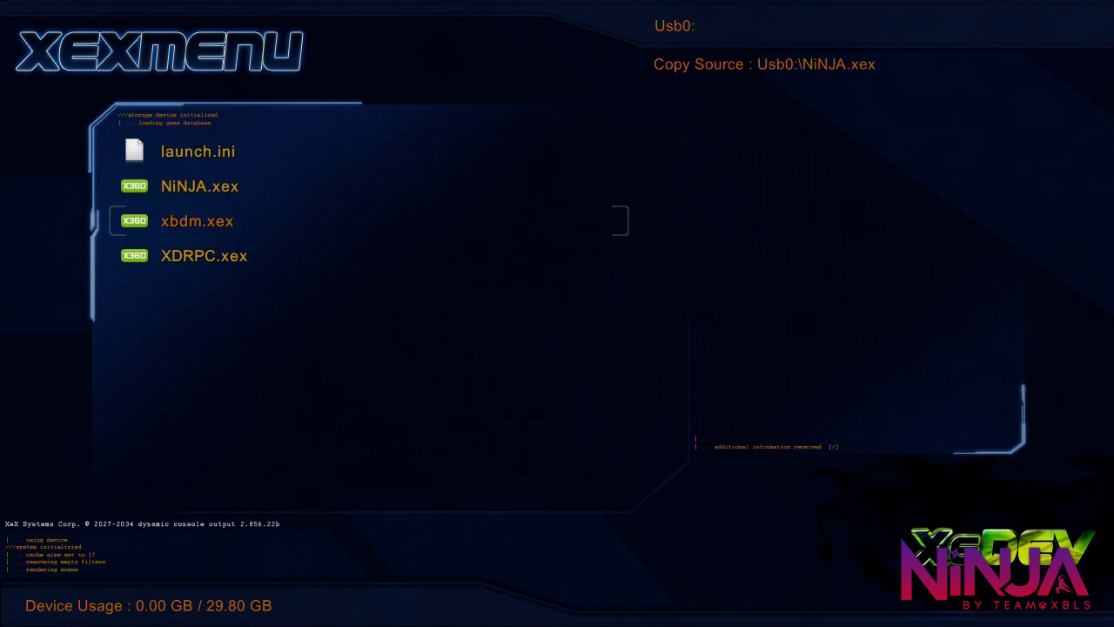
key("Down")
key("y")
key("Up")
key("Up")
key("Return")
key("Escape")
key("Down")
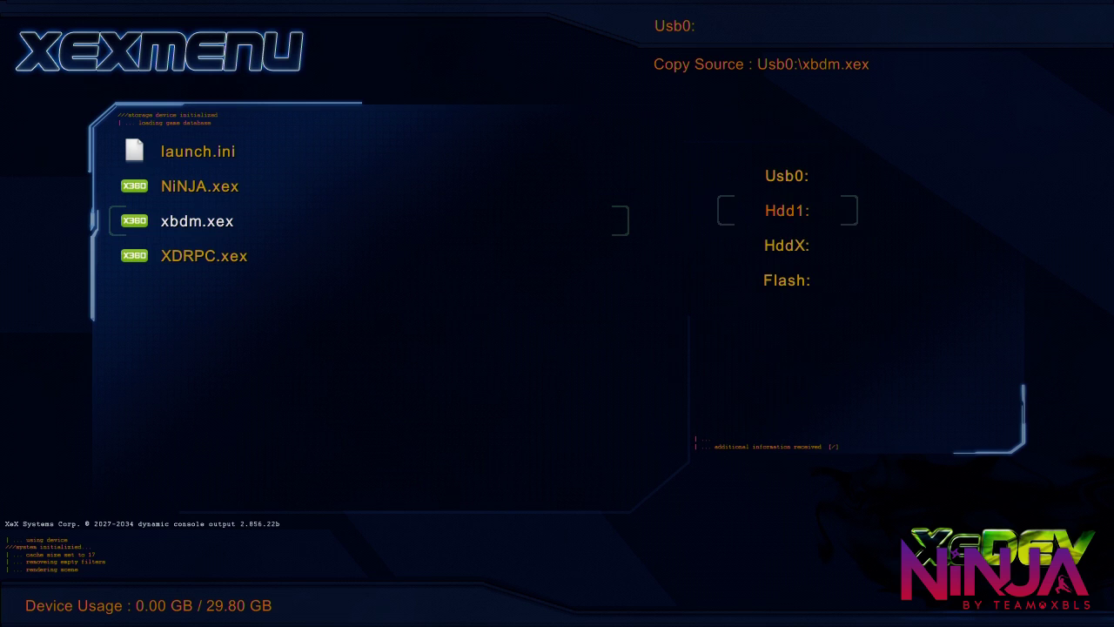
key("Return")
key("y")
key("Return")
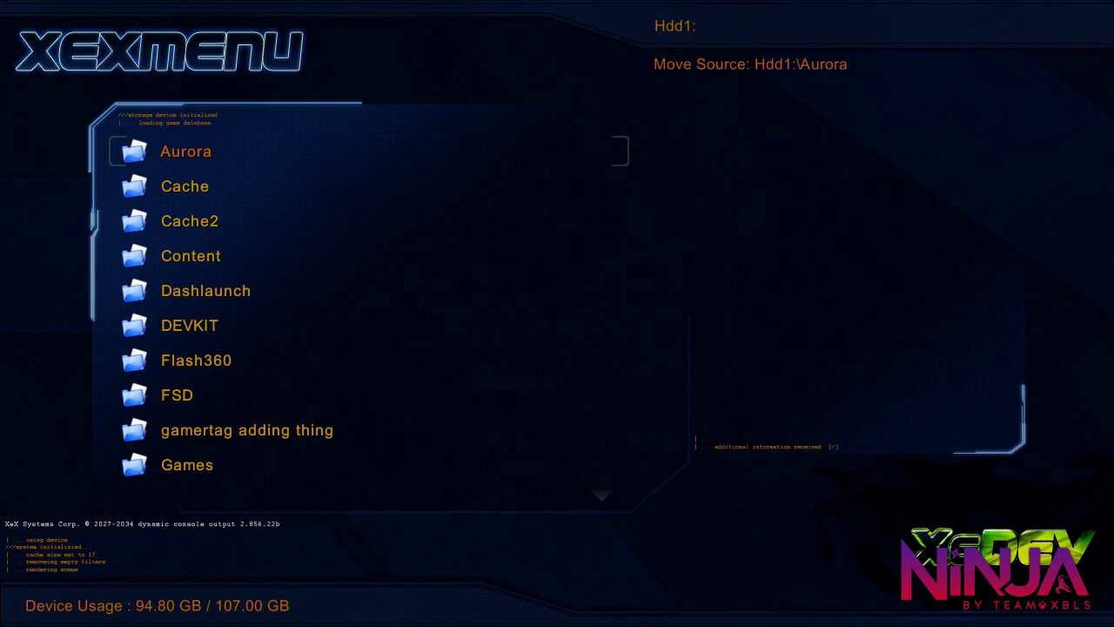
key("y")
key("Down")
key("Up")
key("Down")
key("Return")
Copy XDRPC.xex from Usb0 and paste it onto Hdd1.
key("Escape")
key("Return")
key("Down")
key("Down")
key("Down")
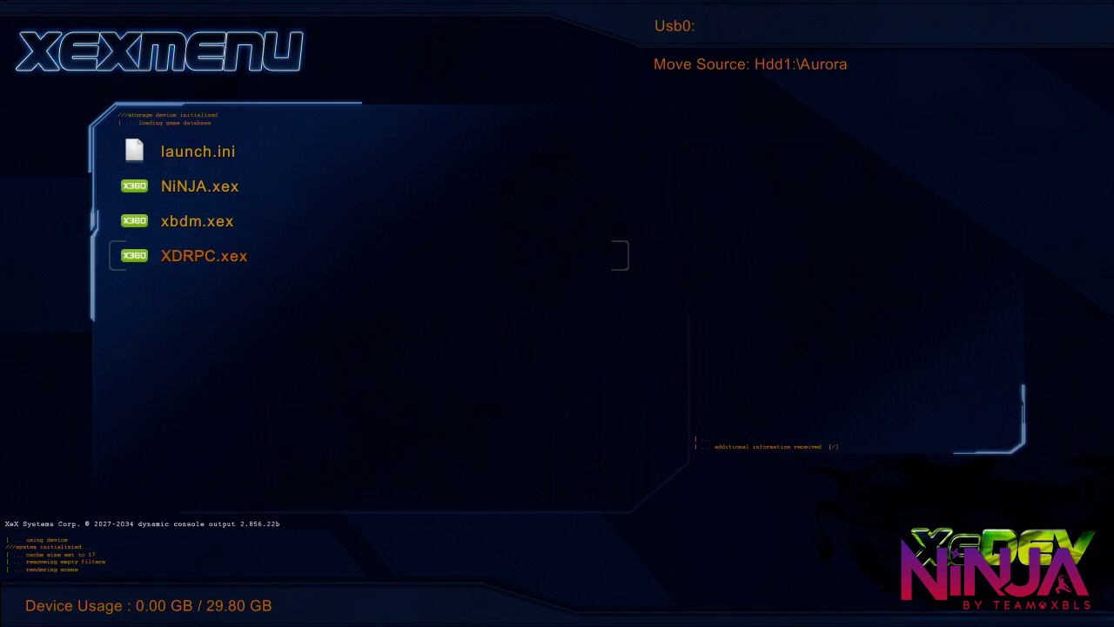
key("y")
key("Up")
key("Up")
key("Return")
key("Down")
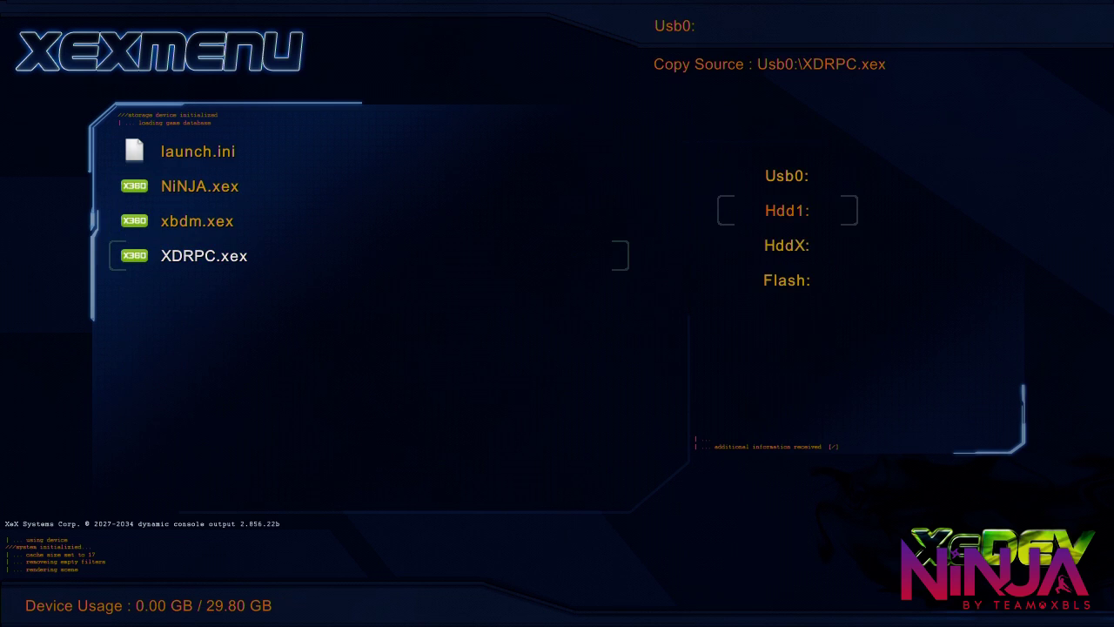
key("Return")
key("y")
Copy xbdm.xex onto Hdd1 once more, then bring up the Xbox Guide.
key("Down")
key("Down")
key("Return")
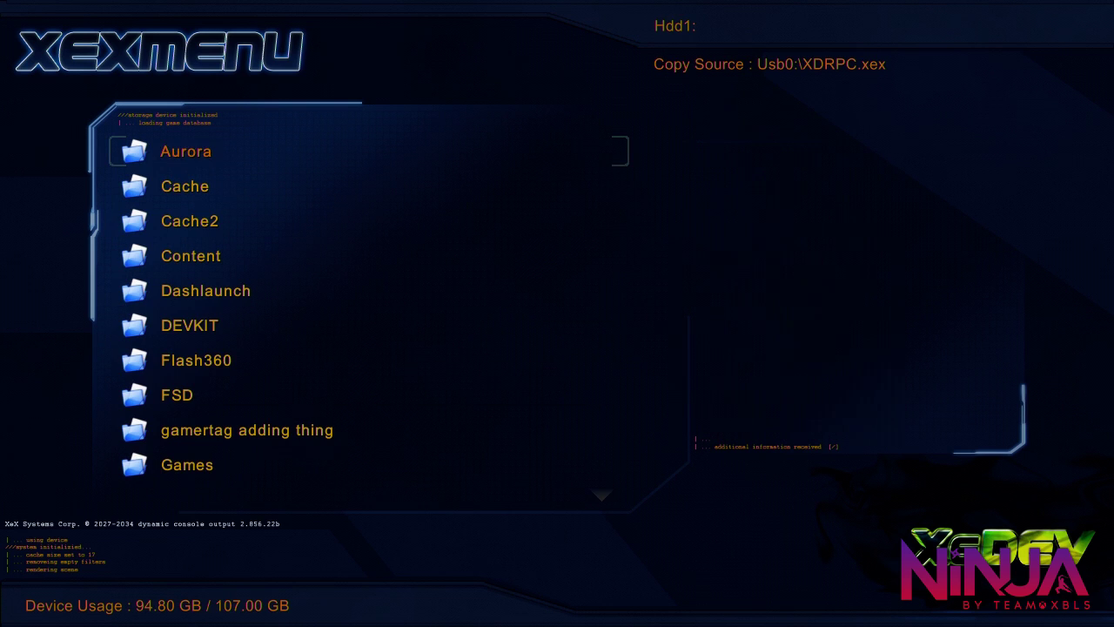
key("Return")
key("Down")
key("Down")
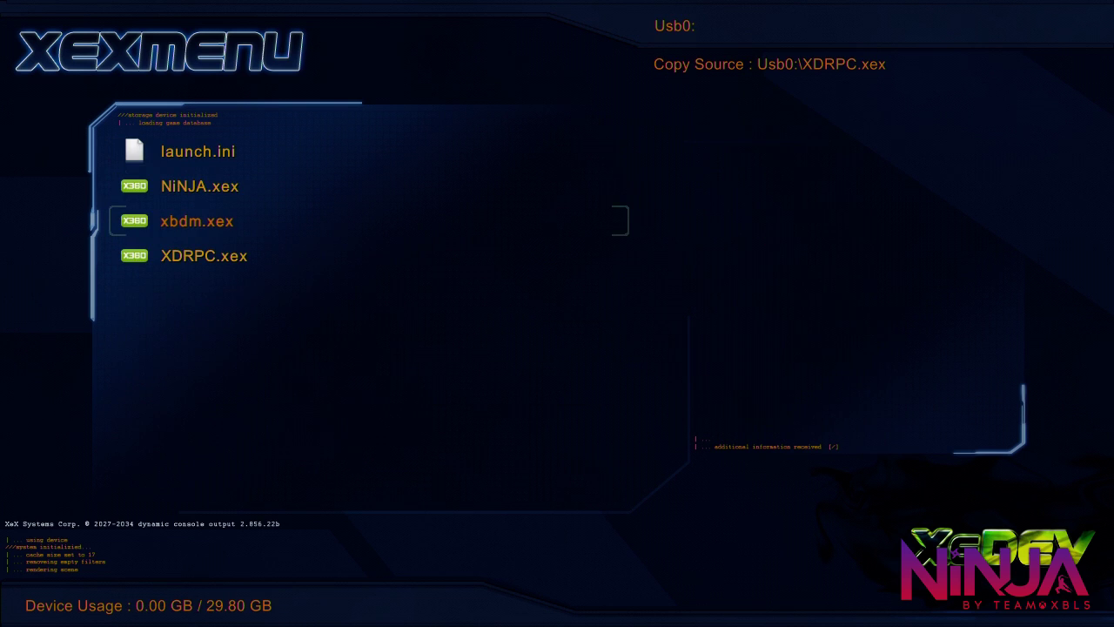
key("y")
key("Up")
key("Up")
key("Escape")
key("Down")
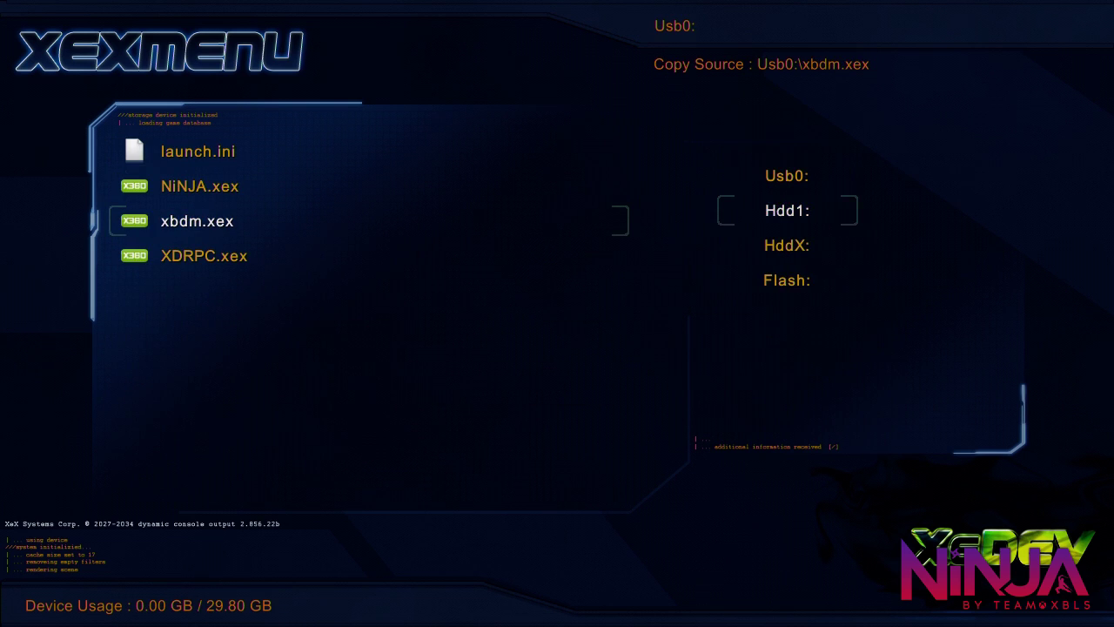
key("Return")
key("y")
key("Down")
key("Down")
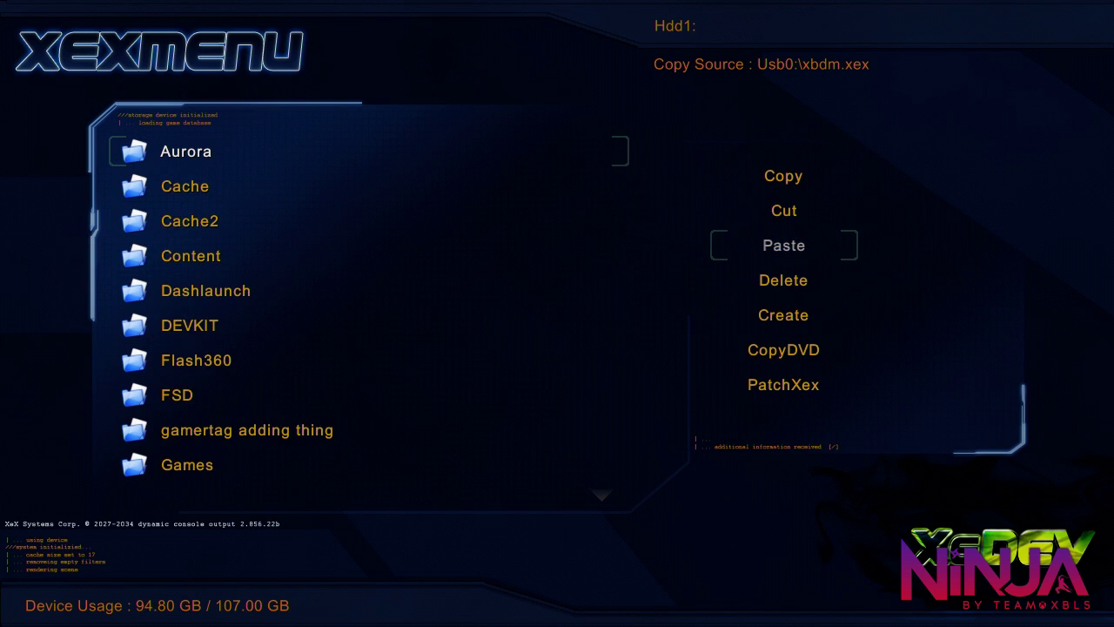
key("Return")
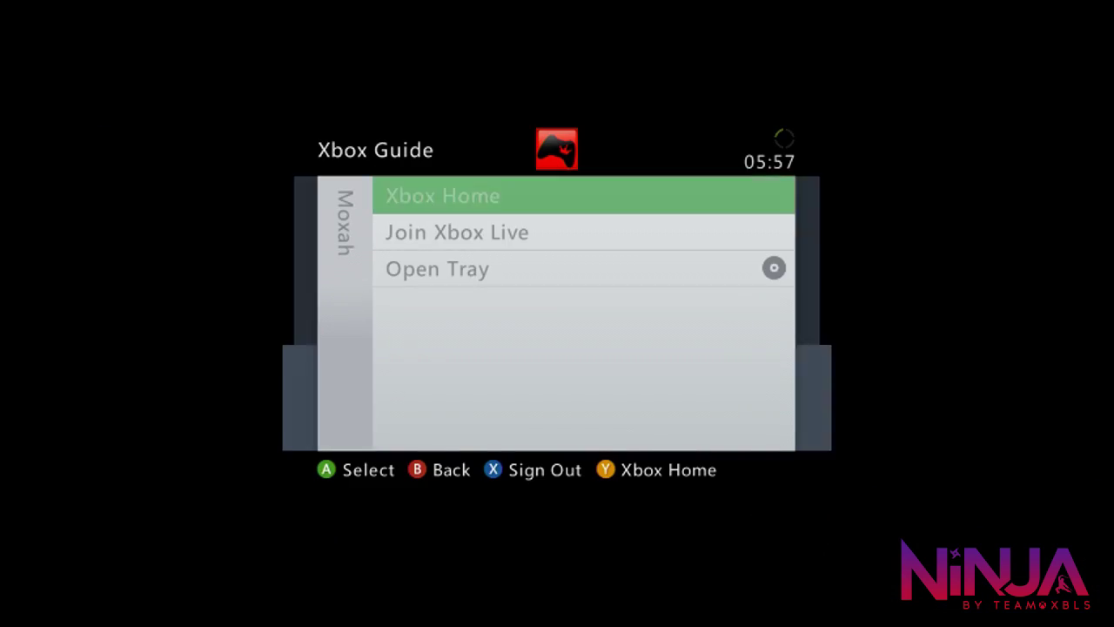
key("Left")
Exit XeXMenu through My Games, return home and reload the dashboard with NiNJA.
key("Down")
key("Down")
key("Down")
key("Return")
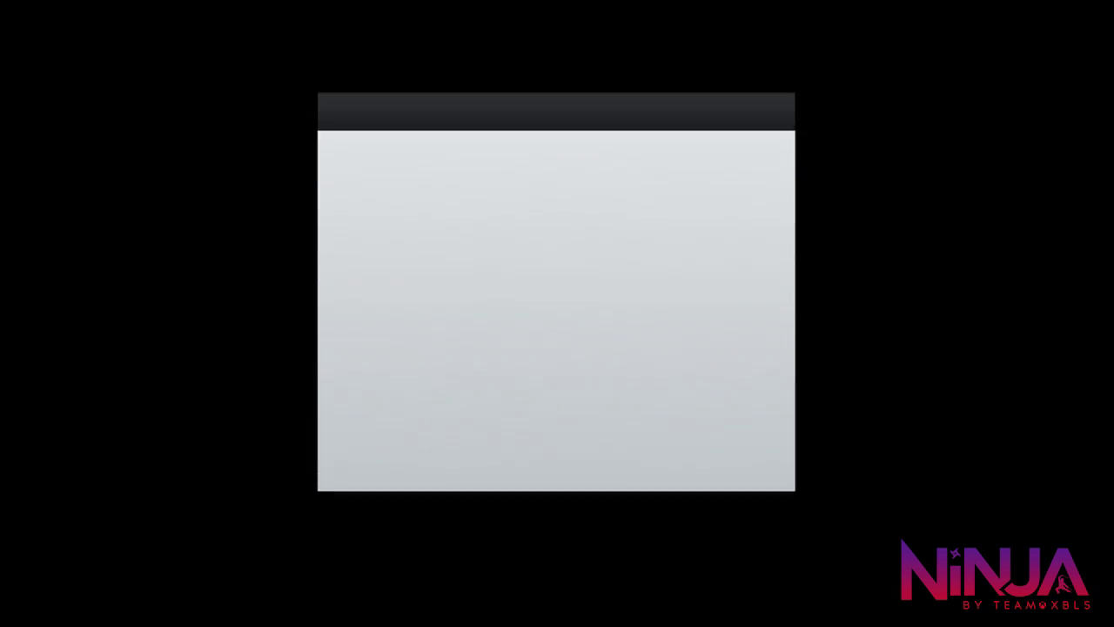
key("Return")
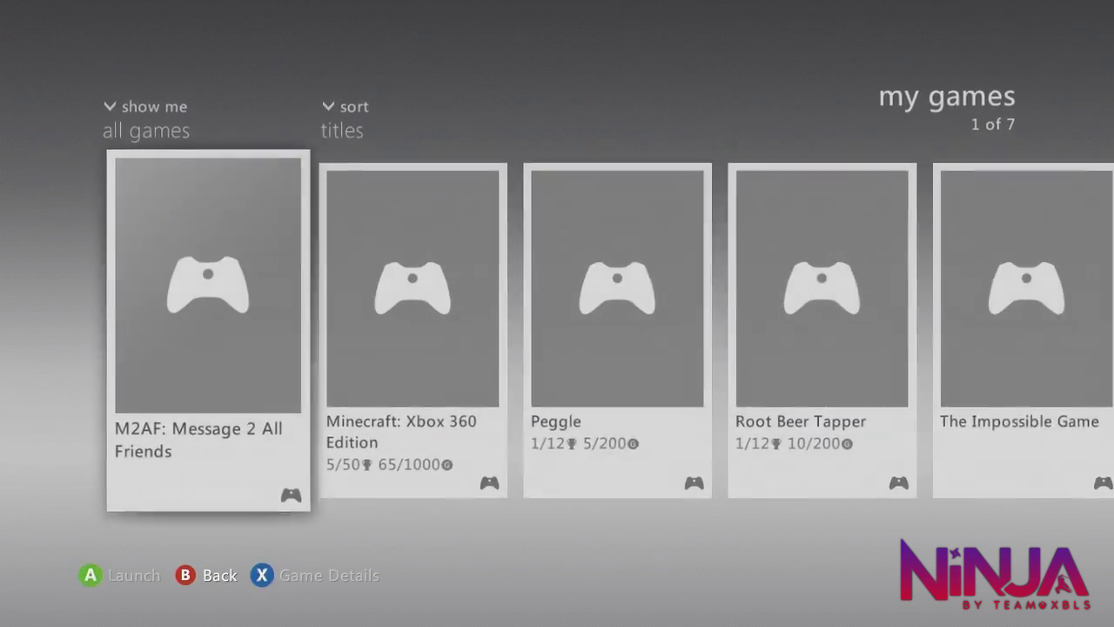
key("Escape")
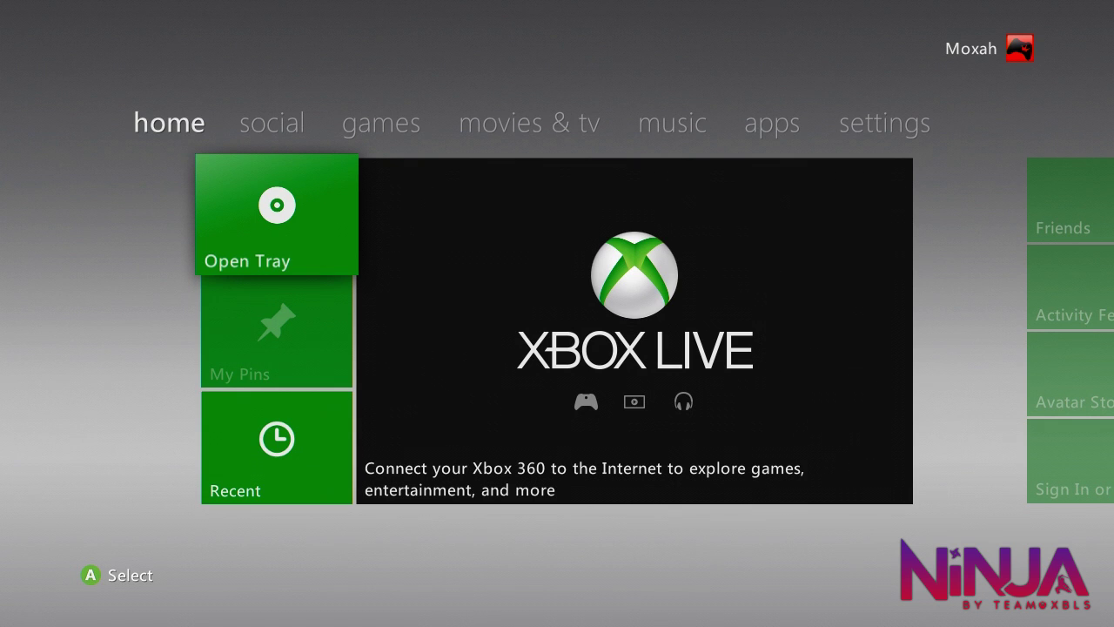
key("Return")
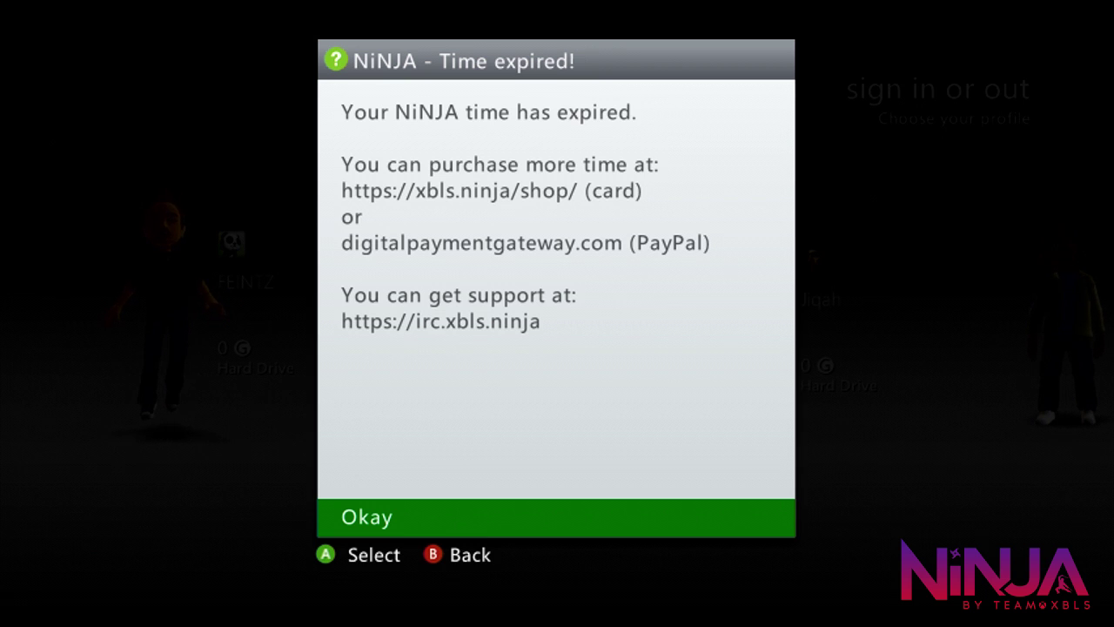
Dismiss the time-expired notice and choose Redeem NiNJA Code under NiNJA Settings > NiNJA Token Menu.
key("Return")
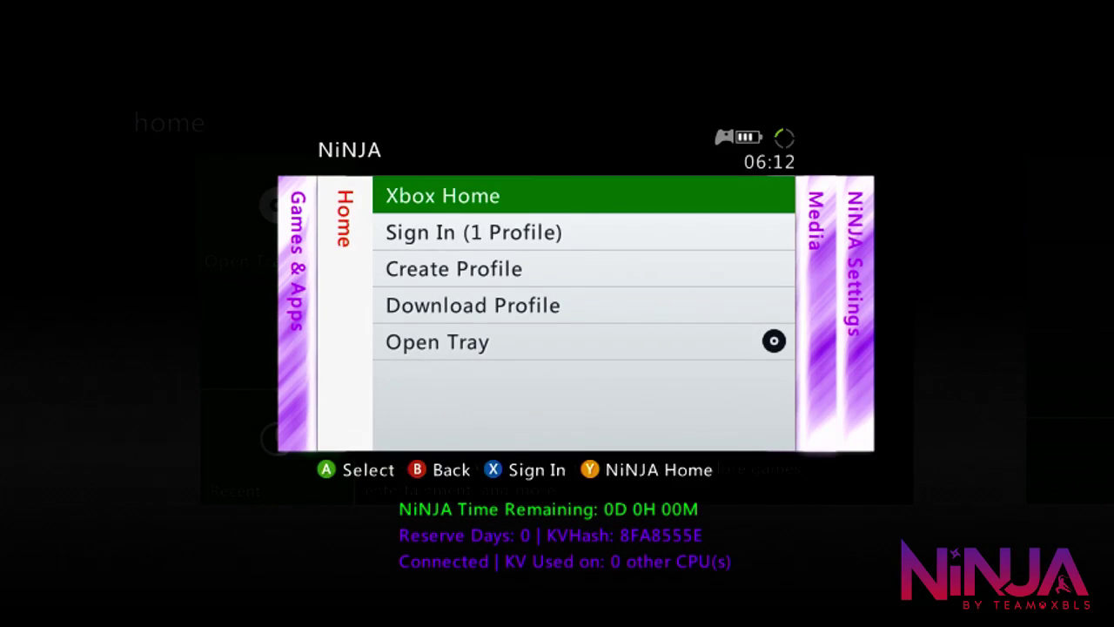
key("Right")
key("Right")
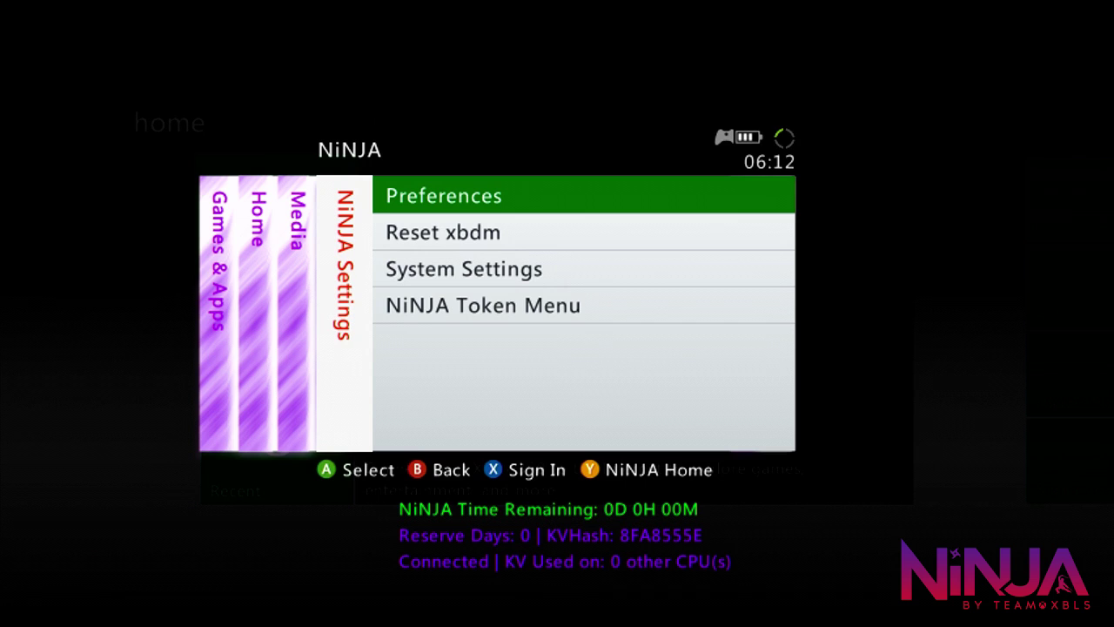
key("Down")
key("Down")
key("Down")
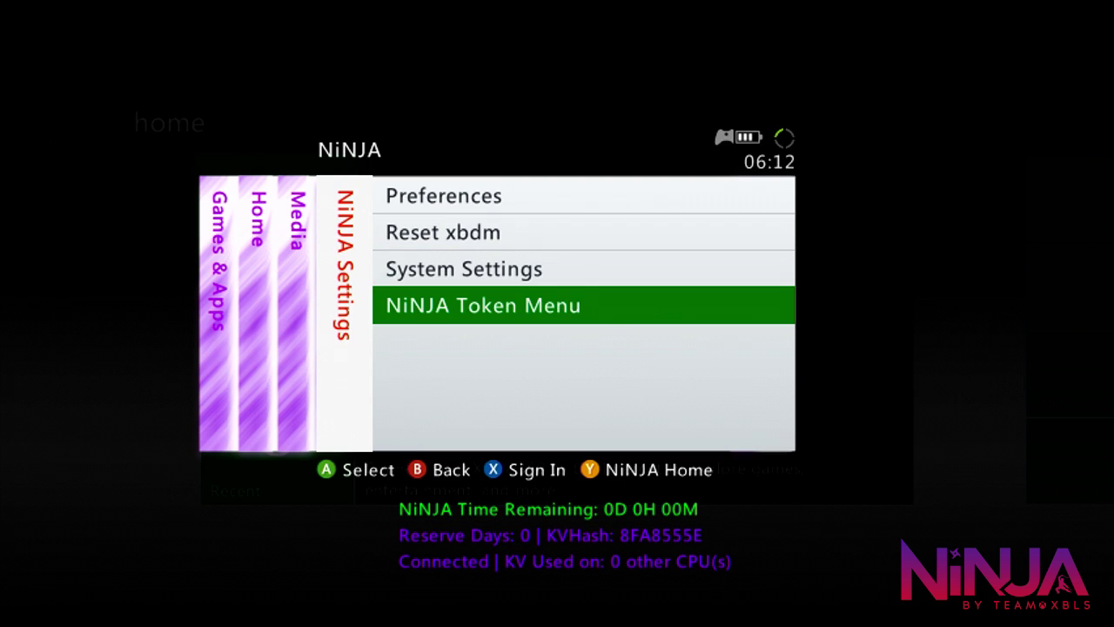
key("Return")
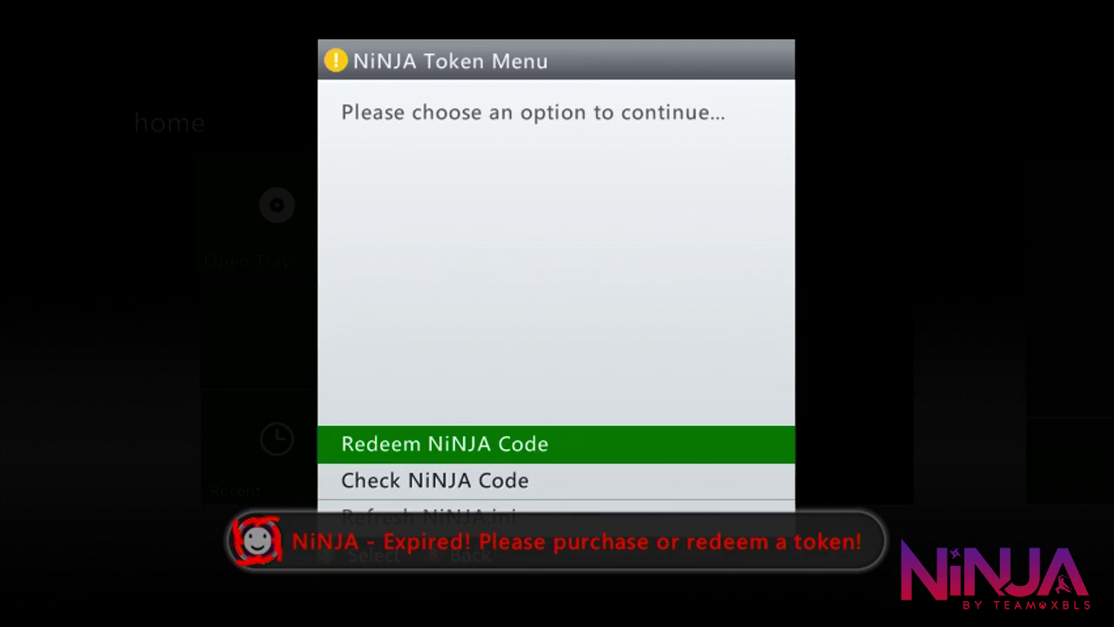
key("Escape")
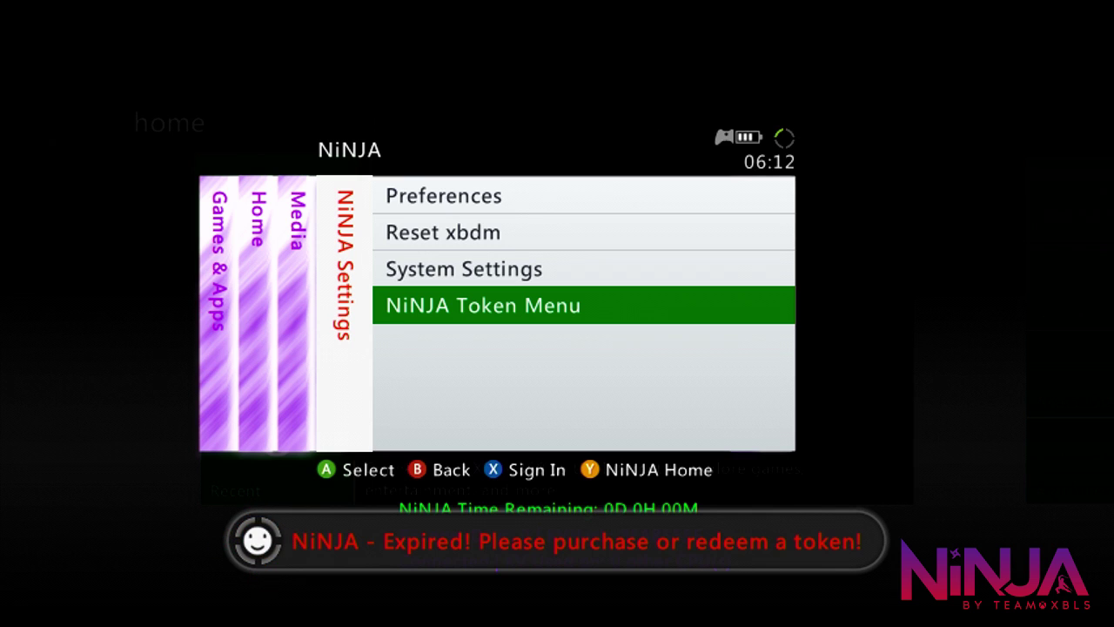
key("Return")
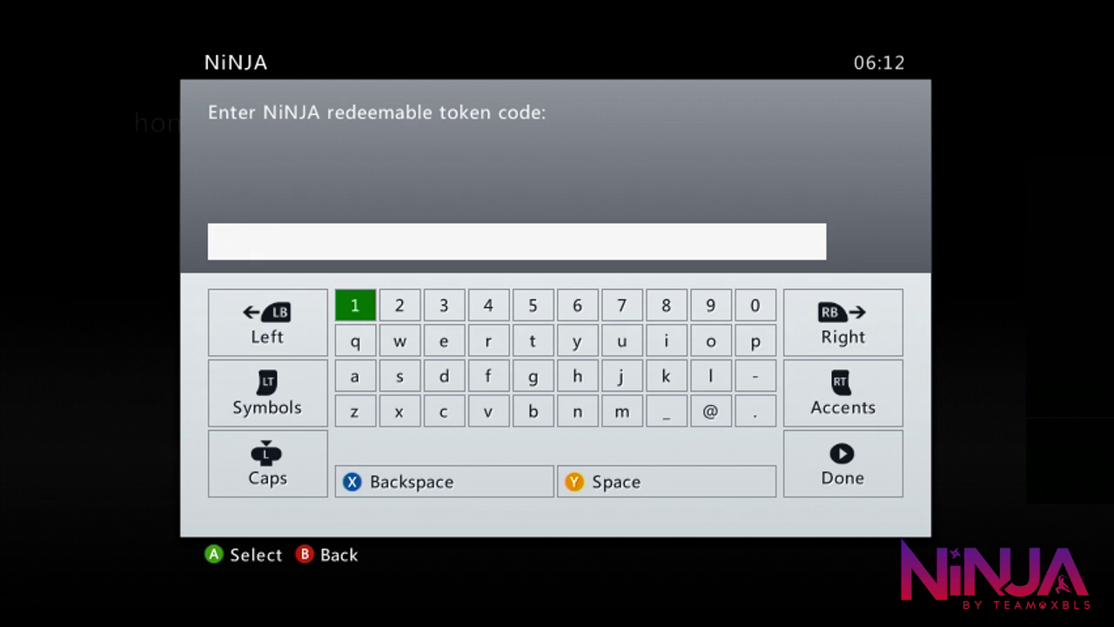
Enter the token code on the on-screen keyboard and submit it with Done.
key("Down")
key("Down")
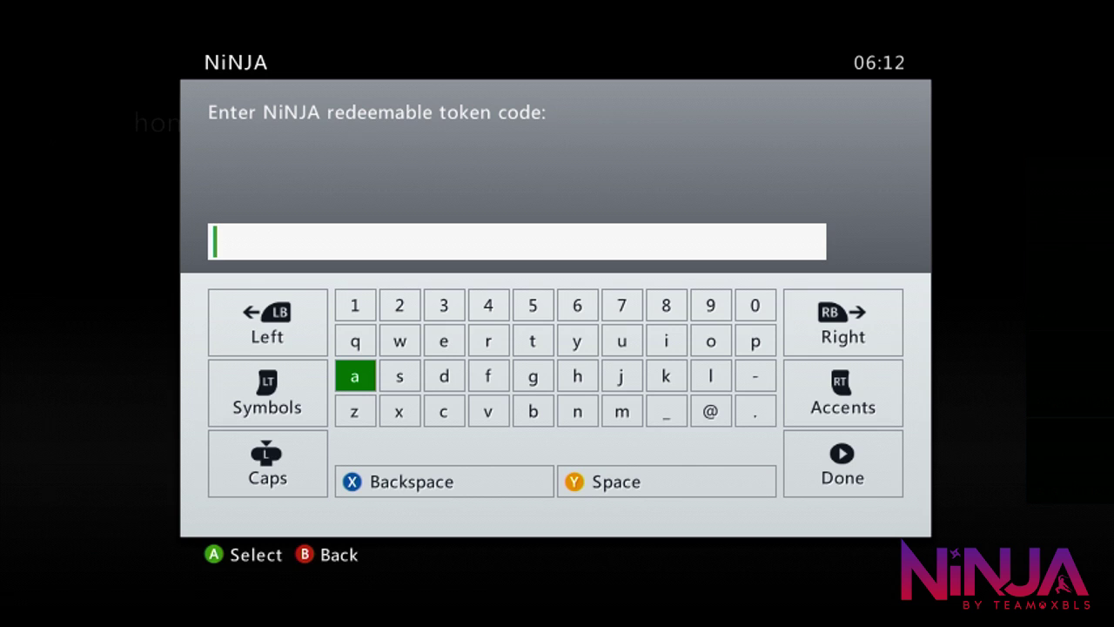
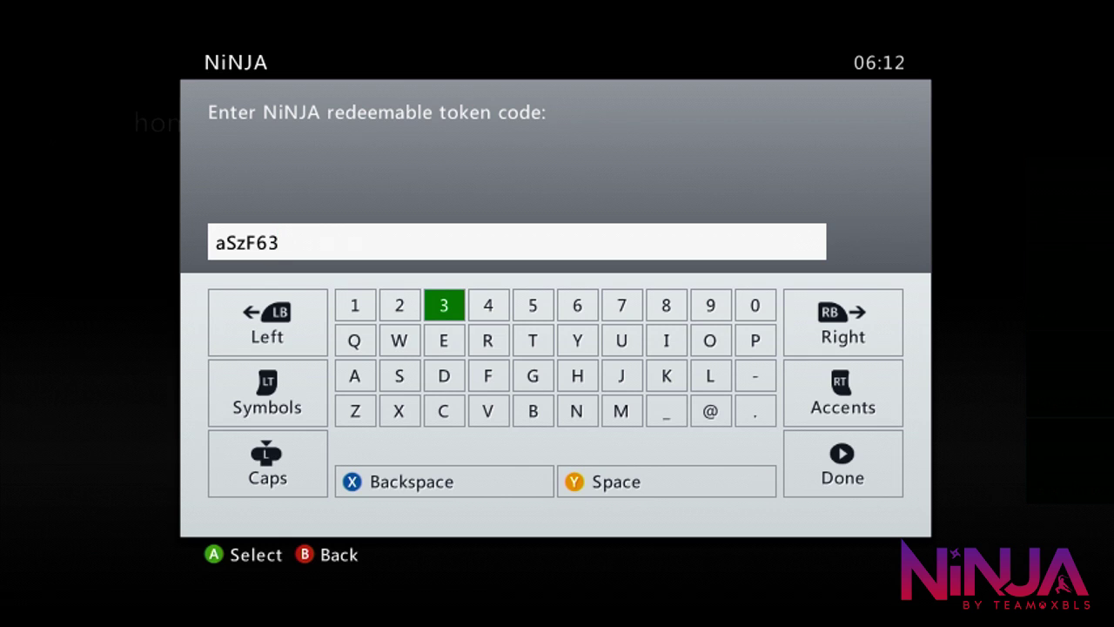
key("Down")
key("Right")
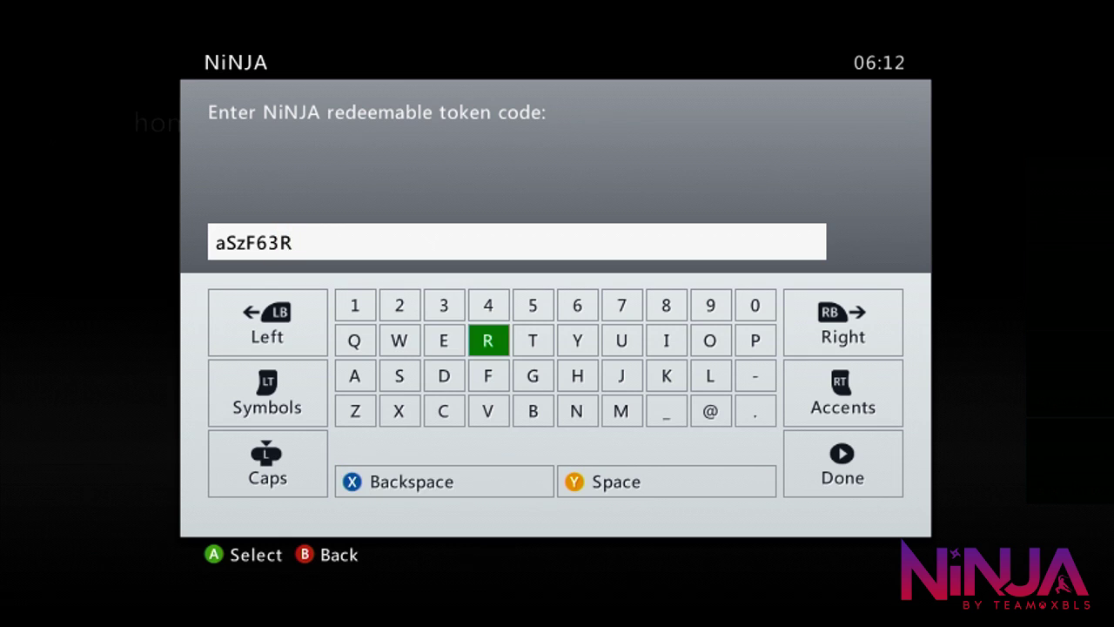
key("Right")
key("Right")
key("Right")
key("Right")
key("Up")
key("Left")
key("Left")
key("Left")
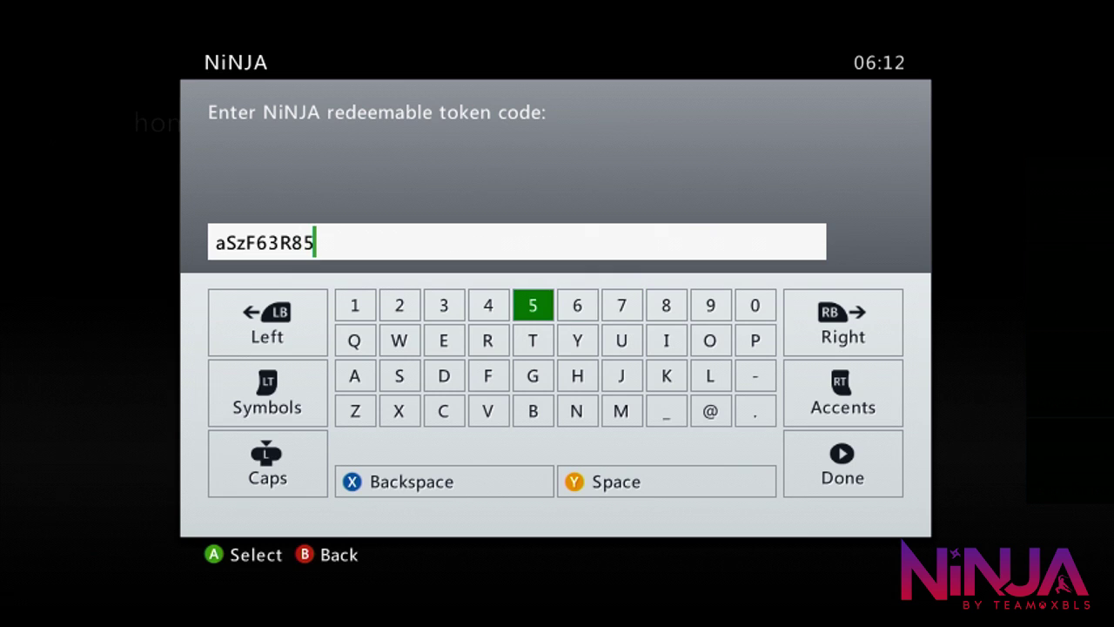
key("Down")
key("Down")
key("Right")
key("Right")
key("Right")
key("Up")
key("Left")
key("Left")
key("Left")
key("Left")
key("Return")
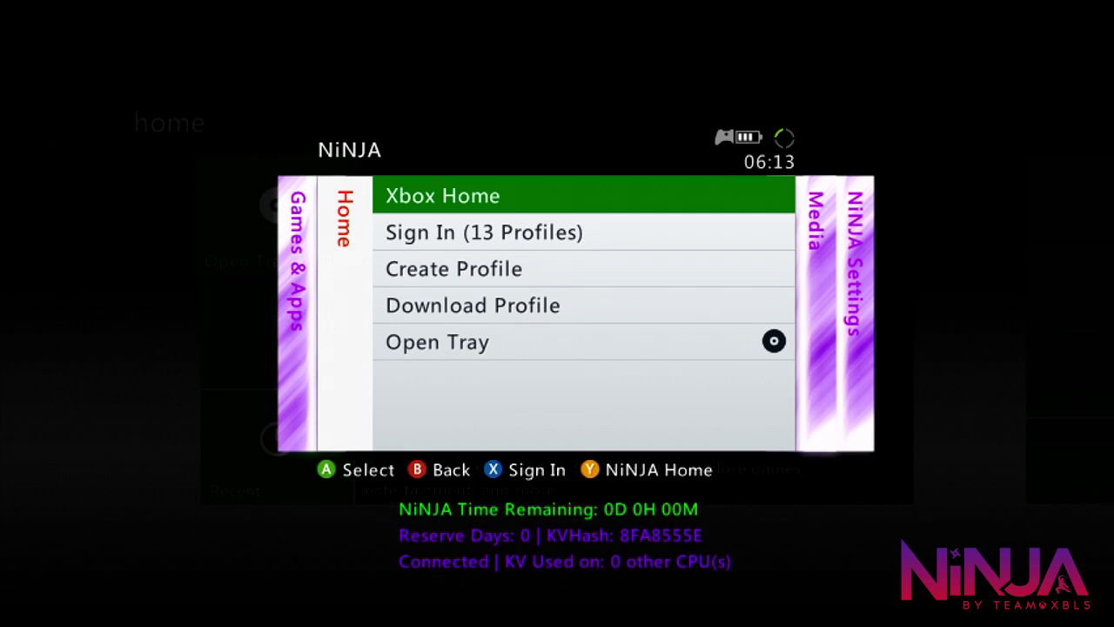
Choose Xbox Home in the NiNJA guide so the dashboard reloads to the profile sign-in screen.
key("Return")
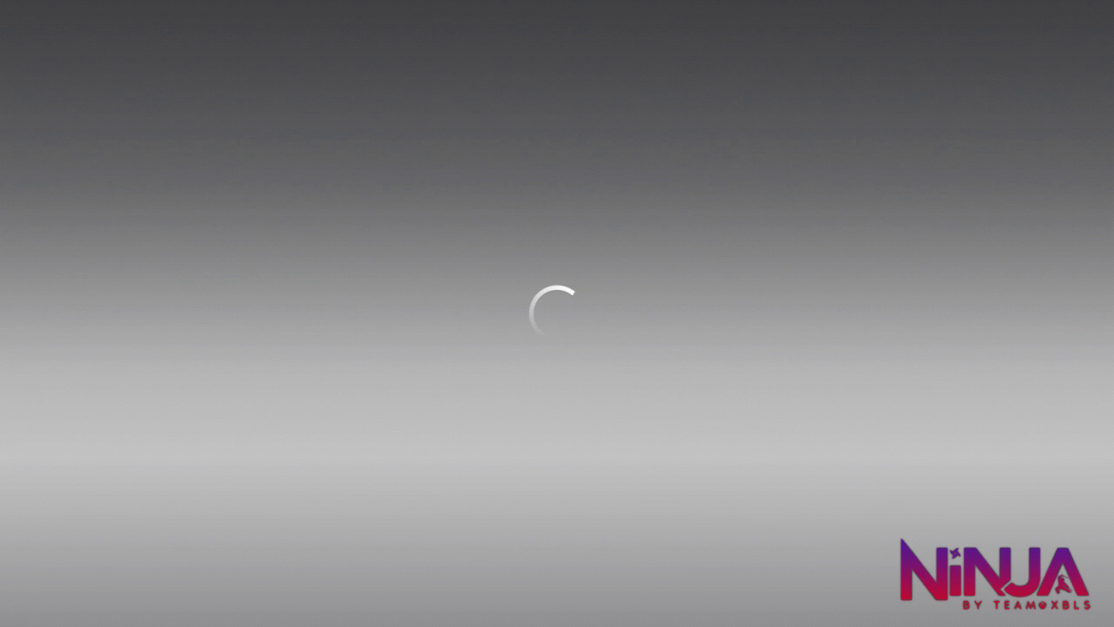